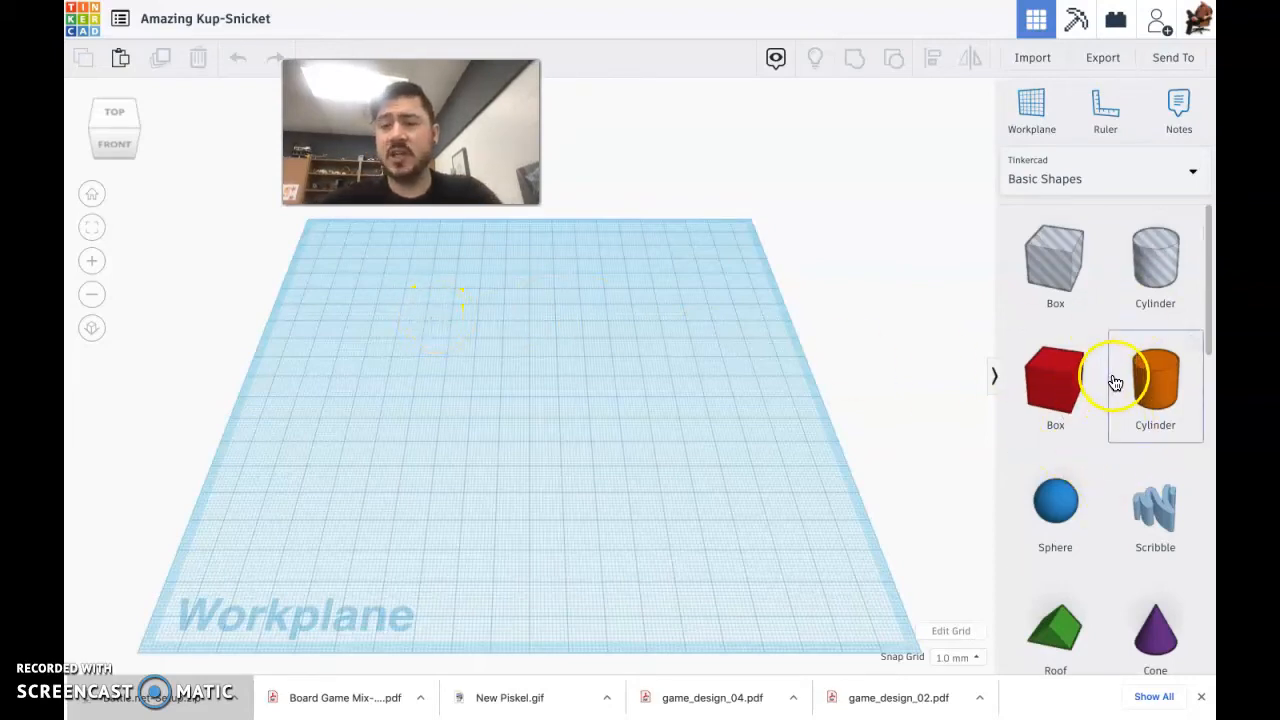
pyautogui.click(1062, 179)
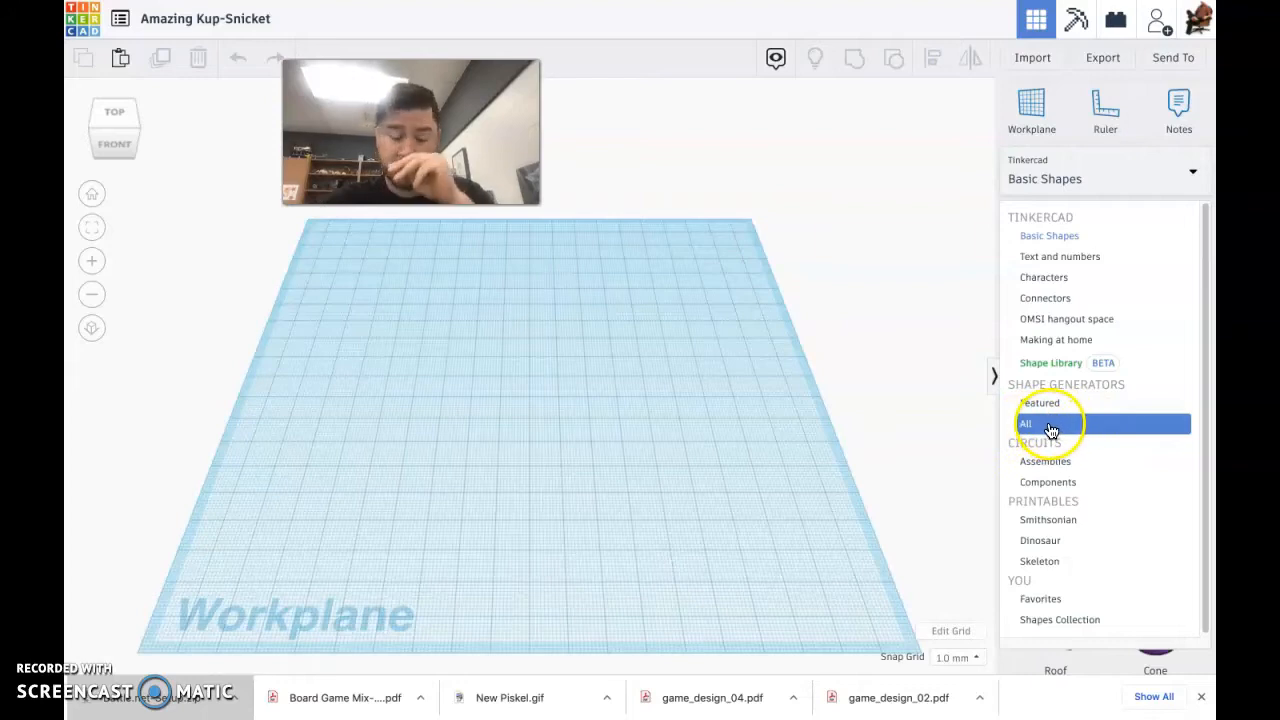
pyautogui.click(927, 345)
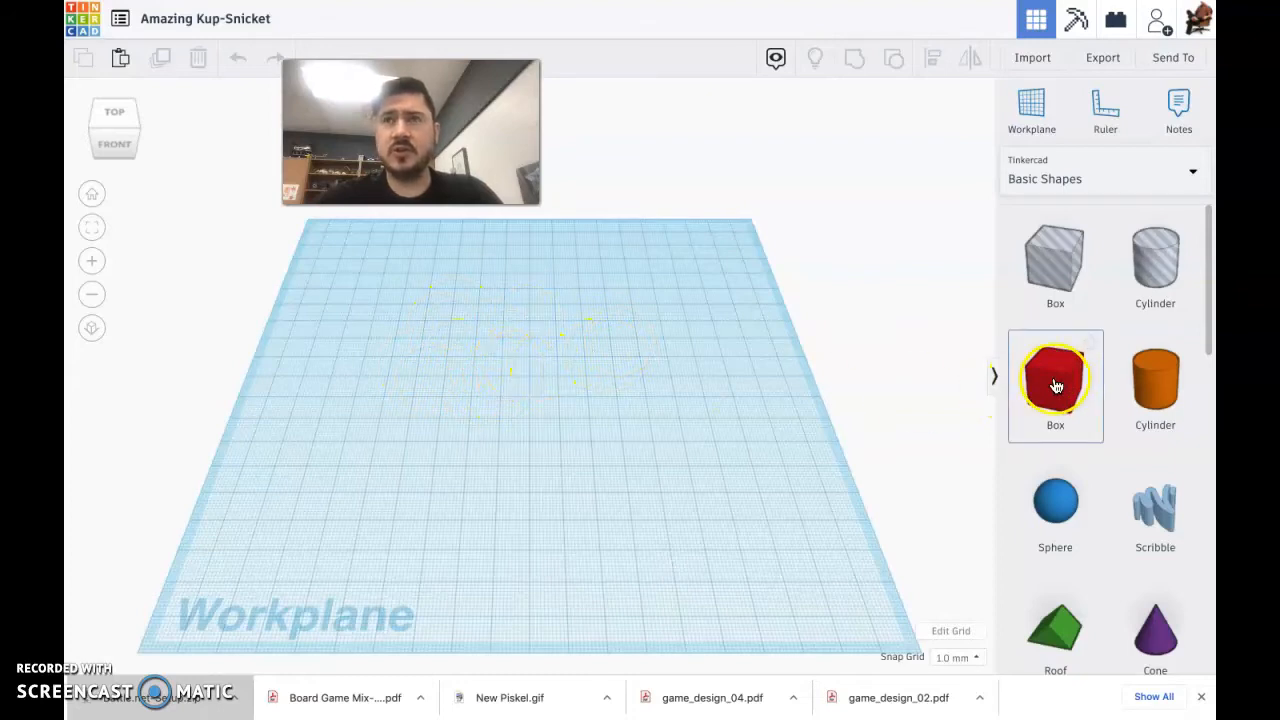
# - Place a solid red box on the workplane and stretch it into a larger rectangular block
pyautogui.moveTo(1066, 383); pyautogui.dragTo(394, 417)
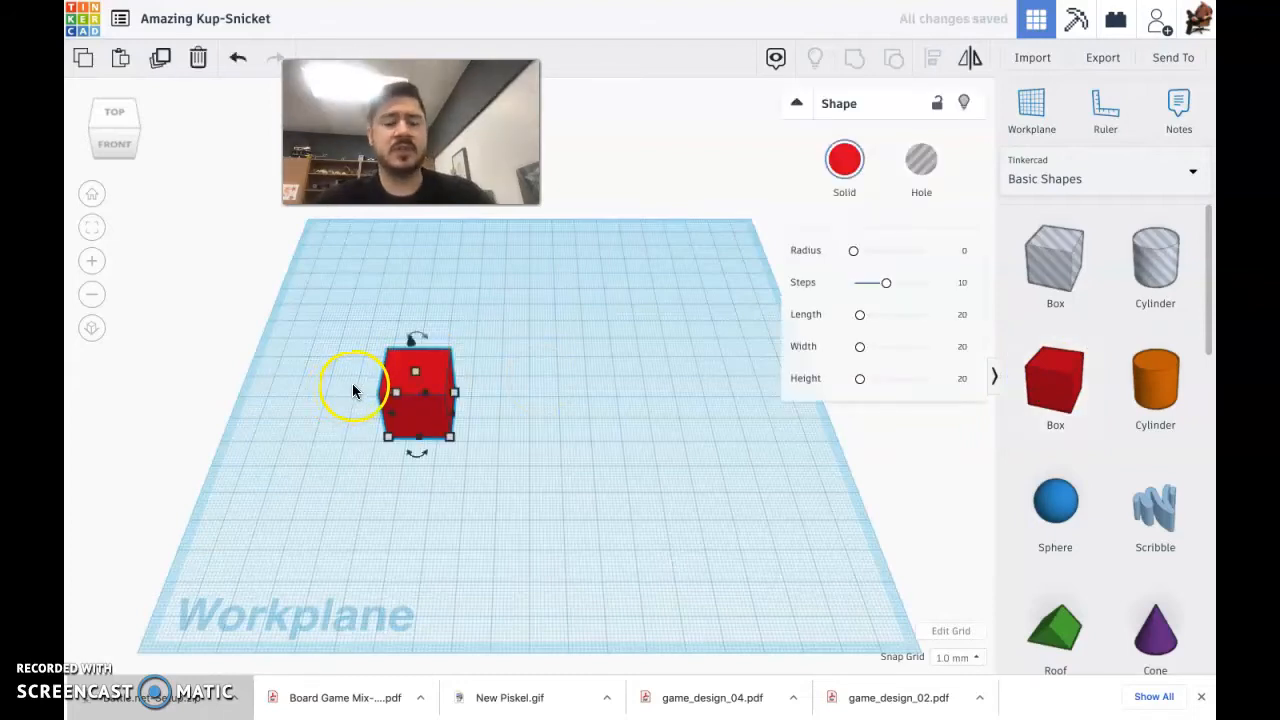
pyautogui.click(428, 406)
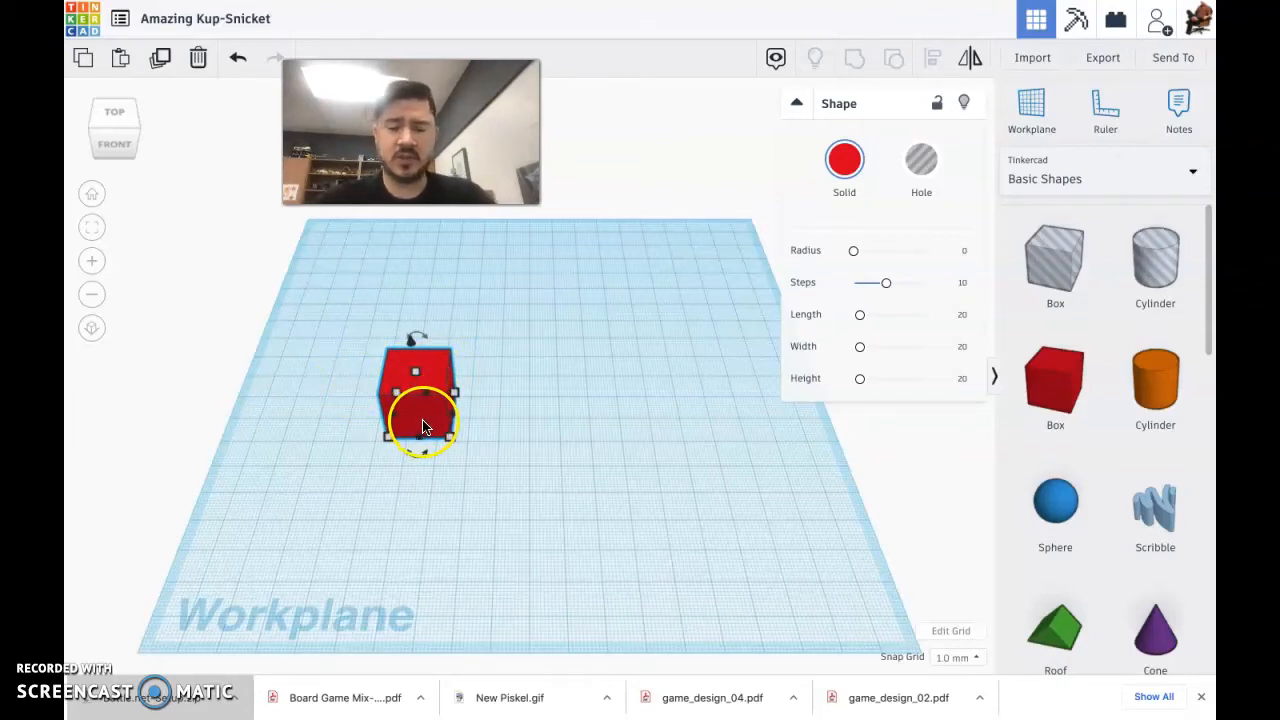
pyautogui.press('f')
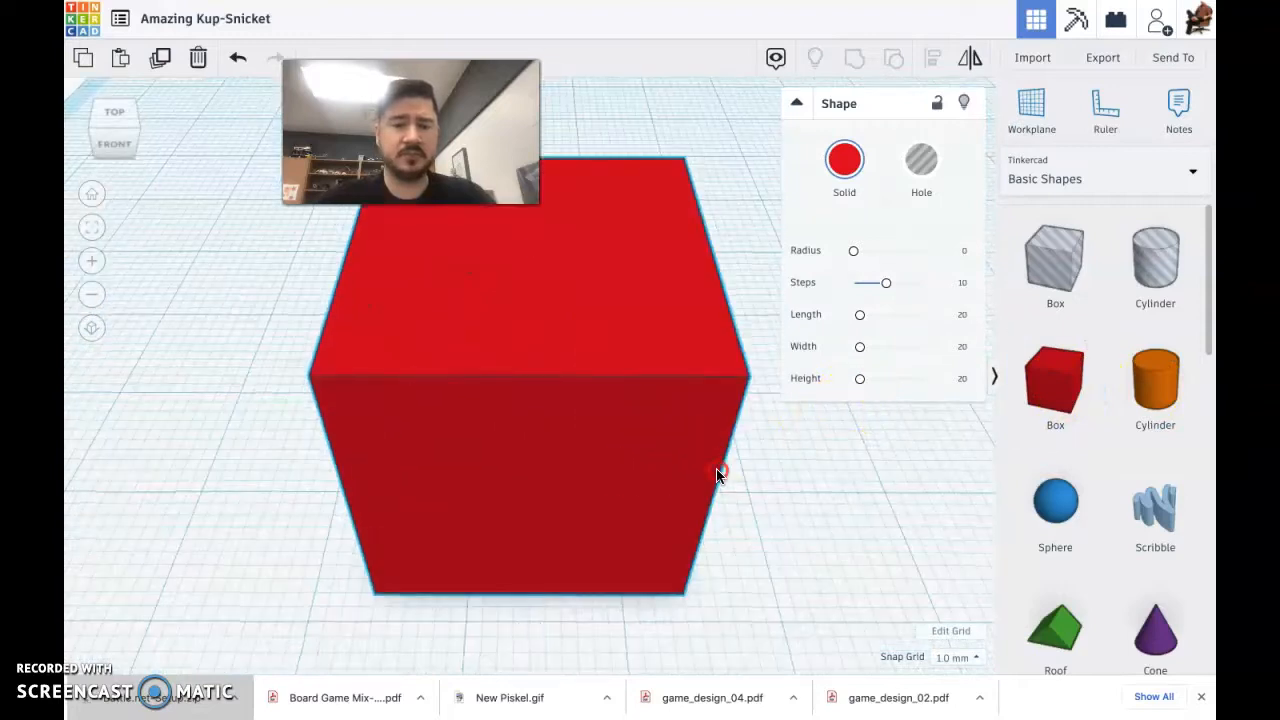
pyautogui.moveTo(716, 470); pyautogui.dragTo(620, 463, button='right')
pyautogui.scroll(-10, 634, 482)
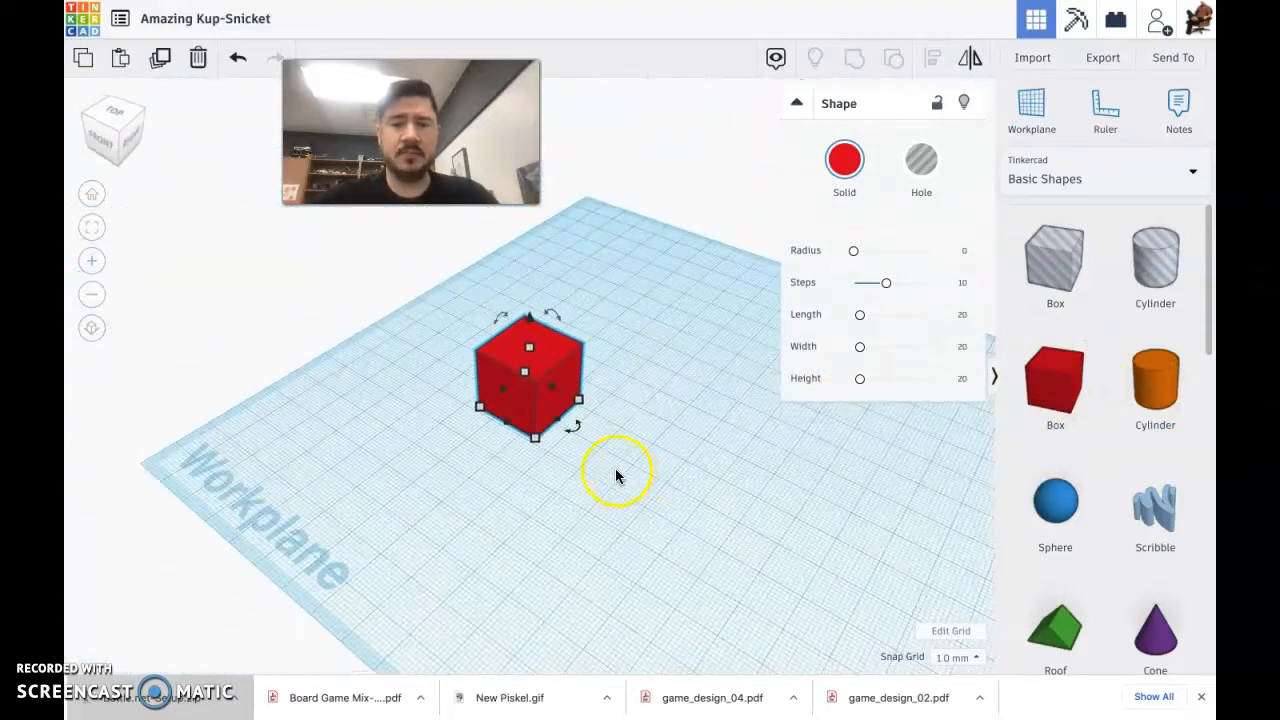
pyautogui.moveTo(550, 386); pyautogui.dragTo(626, 340)
pyautogui.moveTo(601, 397); pyautogui.dragTo(757, 455)
pyautogui.moveTo(757, 455); pyautogui.dragTo(551, 331, button='right')
# - Add a box hole inside the red block and stretch it, about 43 mm deep, to leave only thin walls around it
pyautogui.moveTo(1051, 251); pyautogui.dragTo(537, 403)
pyautogui.moveTo(522, 354); pyautogui.dragTo(518, 331)
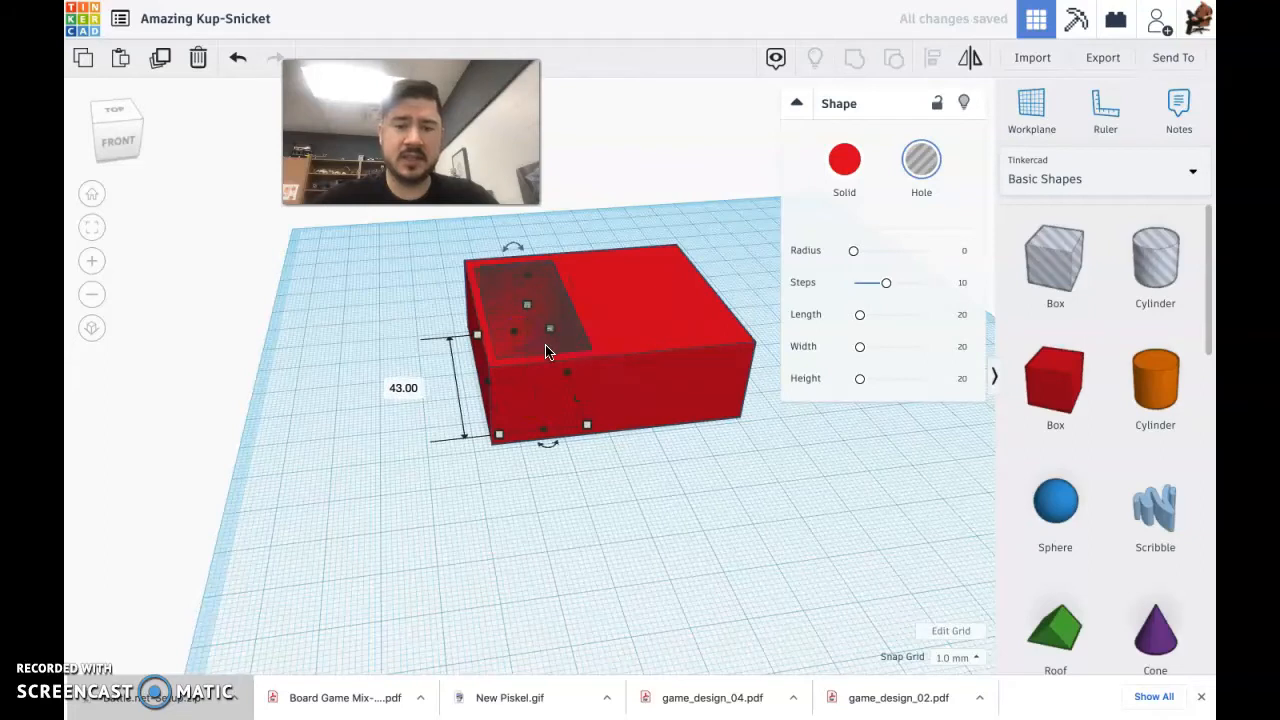
pyautogui.moveTo(567, 372); pyautogui.dragTo(680, 349)
pyautogui.moveTo(594, 271)
pyautogui.mouseDown()
pyautogui.moveTo(597, 257)
pyautogui.moveTo(591, 266)
pyautogui.mouseUp()
pyautogui.moveTo(591, 266); pyautogui.dragTo(714, 383, button='right')
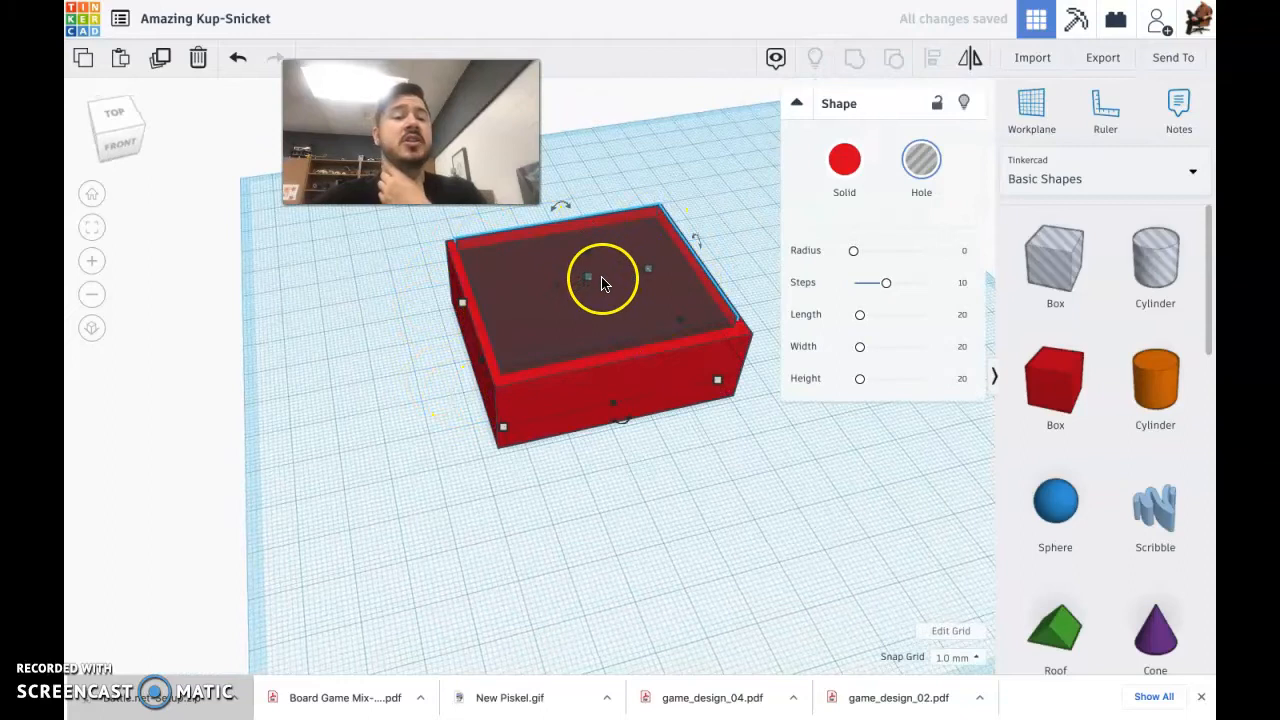
# - Move the box hole out of the red block and set it aside on the workplane
pyautogui.moveTo(505, 400); pyautogui.dragTo(496, 368, button='right')
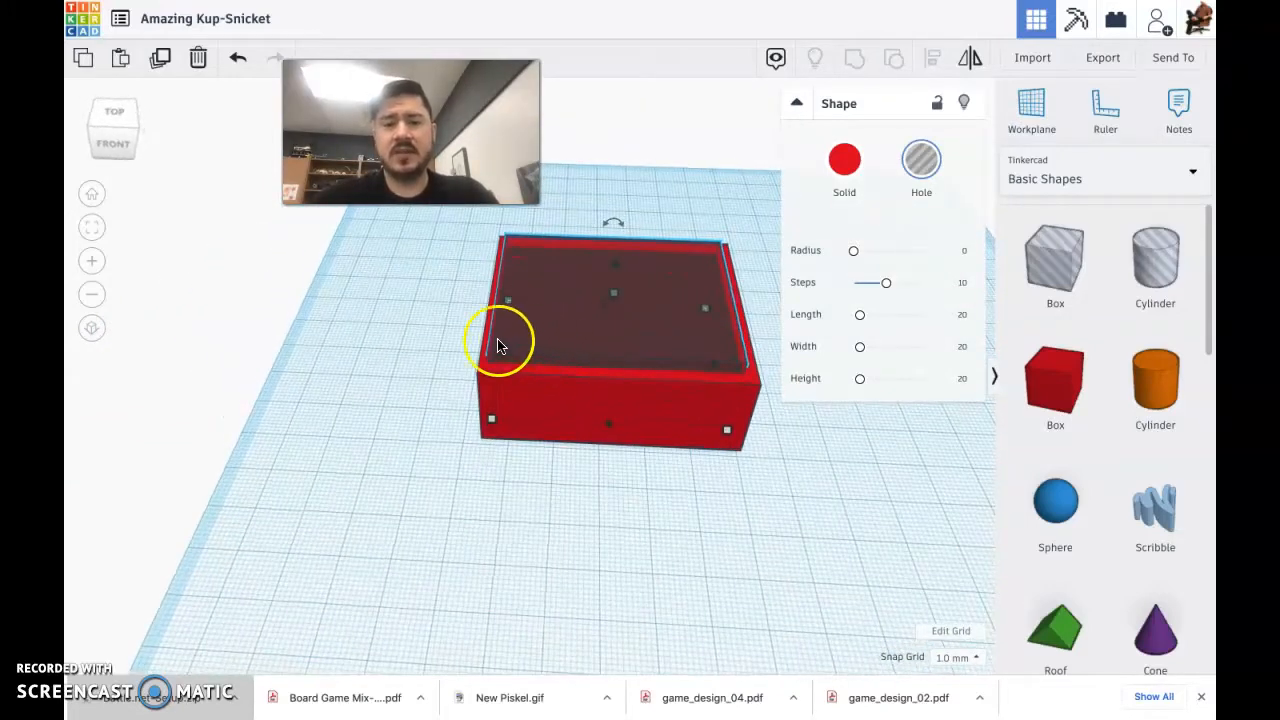
pyautogui.click(437, 314)
pyautogui.moveTo(395, 357)
pyautogui.mouseDown(button='right')
pyautogui.moveTo(477, 351)
pyautogui.moveTo(397, 349)
pyautogui.mouseUp(button='right')
pyautogui.moveTo(540, 334); pyautogui.dragTo(284, 287)
pyautogui.moveTo(401, 427); pyautogui.dragTo(368, 418, button='right')
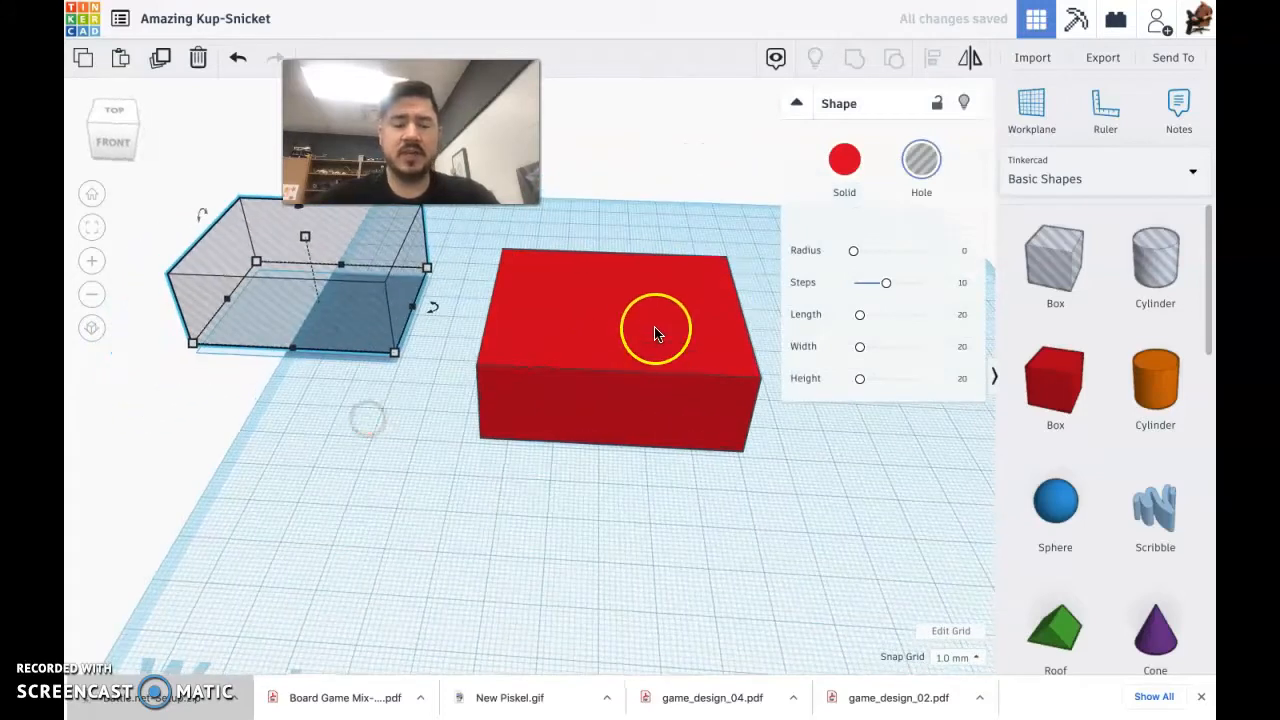
# - Round the edges of the red block with a radius of 1.26 and 20 steps
pyautogui.click(715, 301)
pyautogui.press('f')
pyautogui.moveTo(605, 362); pyautogui.dragTo(443, 360, button='right')
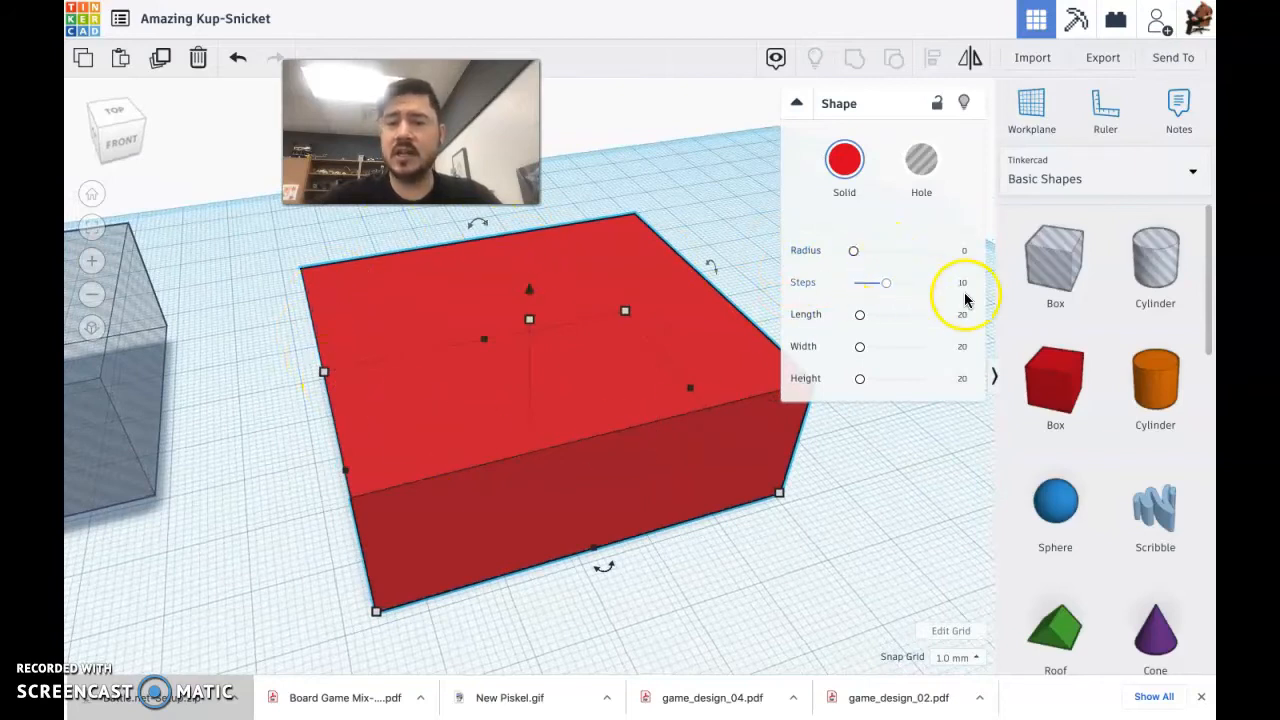
pyautogui.moveTo(852, 252); pyautogui.dragTo(983, 274)
pyautogui.moveTo(329, 443); pyautogui.dragTo(727, 455, button='right')
# - Narrow the red block to about 44 mm, and set its width, height and length parameters to 30
pyautogui.moveTo(714, 428); pyautogui.dragTo(626, 431)
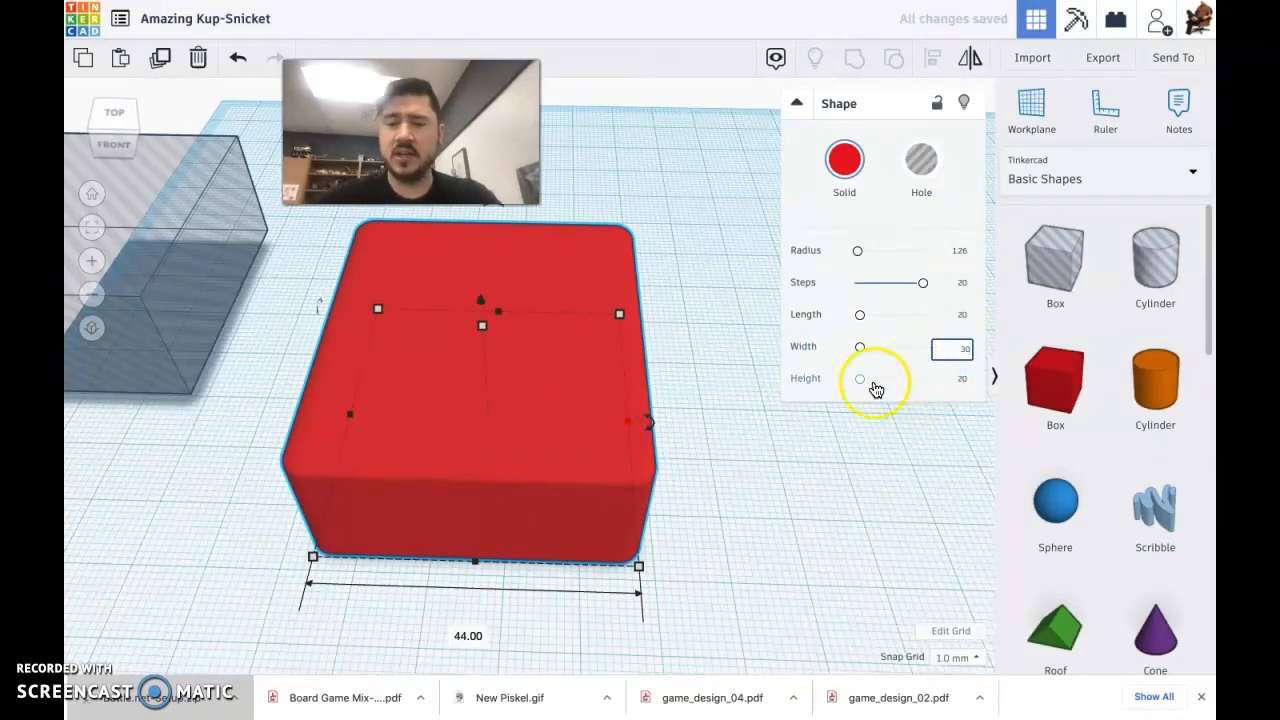
pyautogui.click(962, 376)
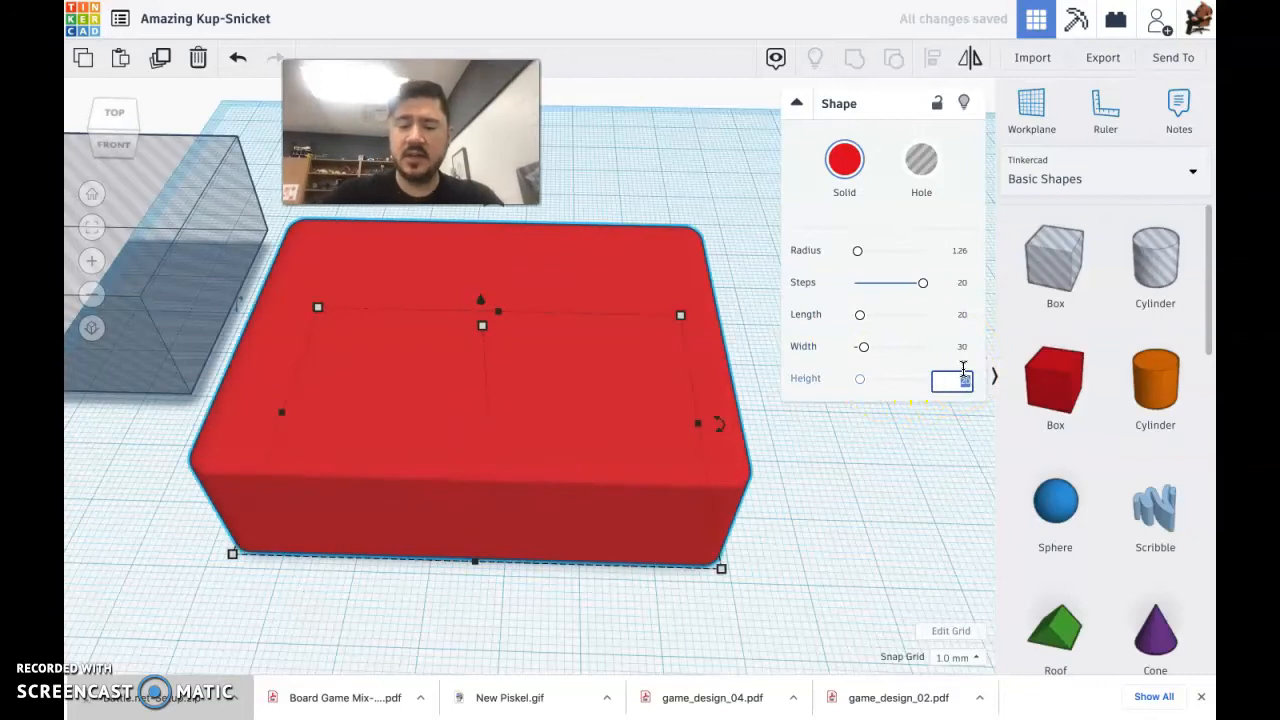
pyautogui.press('Return')
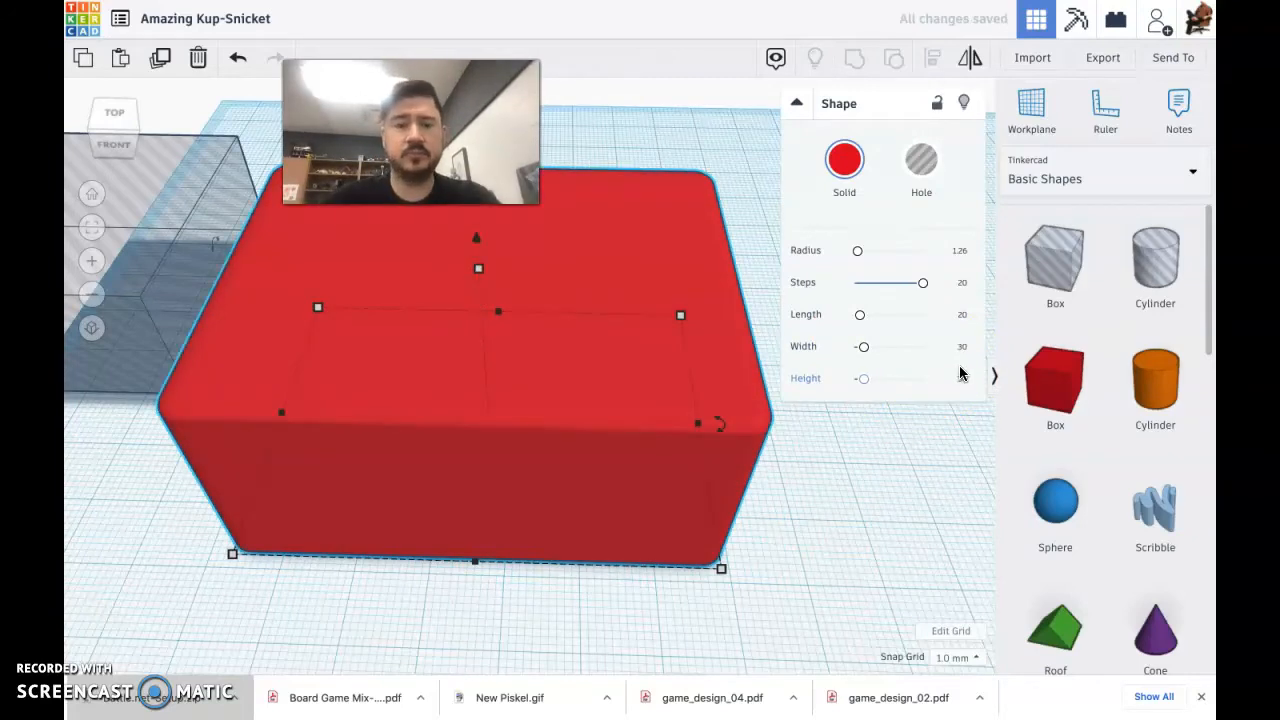
pyautogui.click(963, 316)
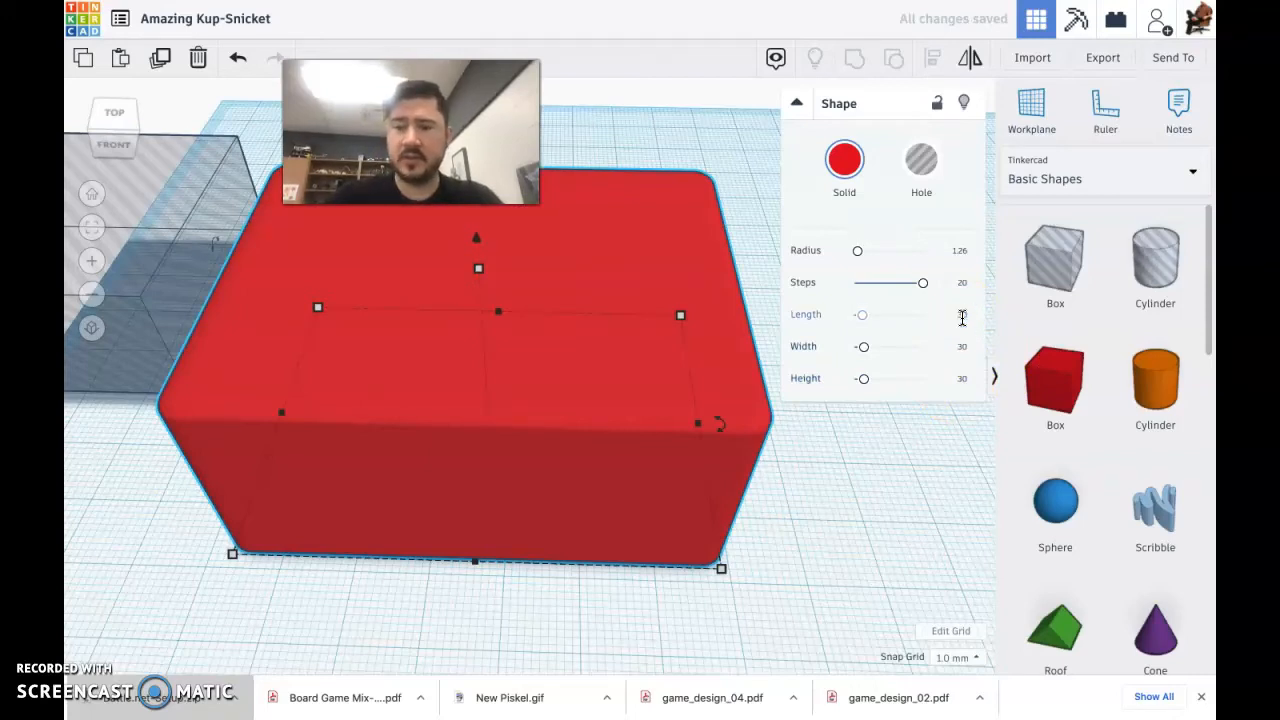
pyautogui.press('Return')
# - Resize the footprint of the red block to 30 mm by 30 mm using its corner dimensions
pyautogui.scroll(-3, 462, 557)
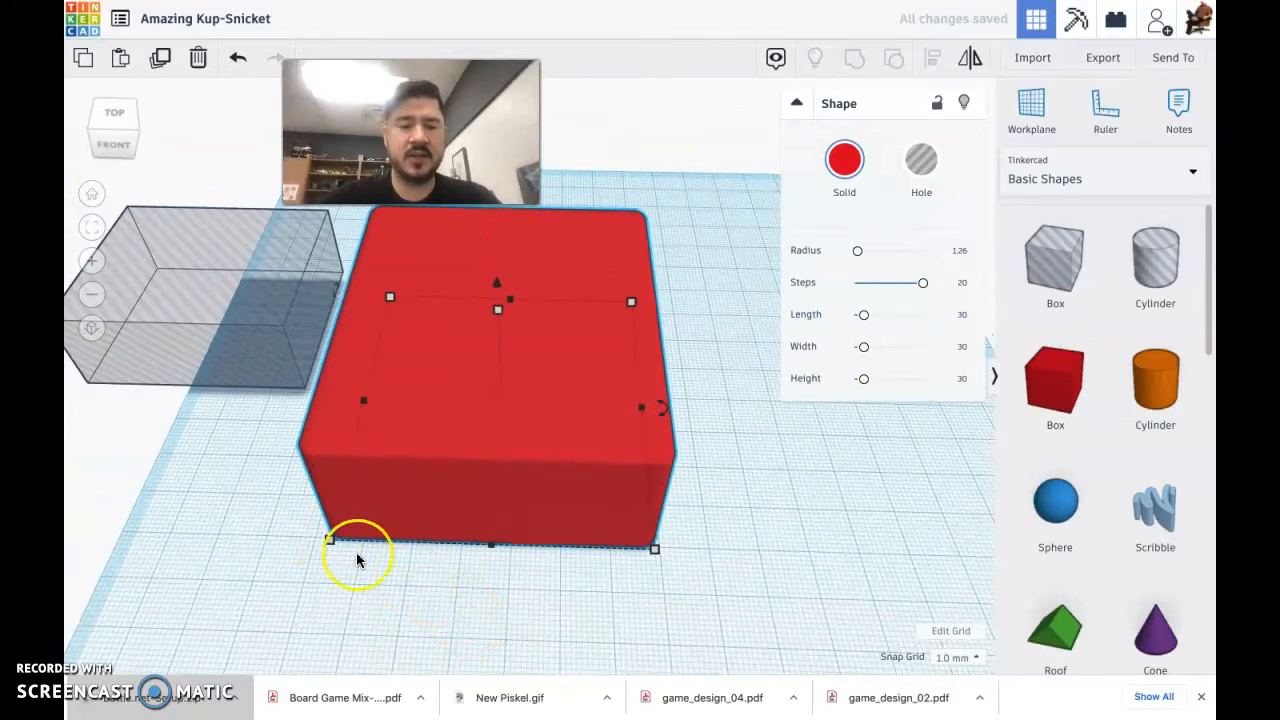
pyautogui.click(277, 401)
pyautogui.write('30')
pyautogui.press('Tab')
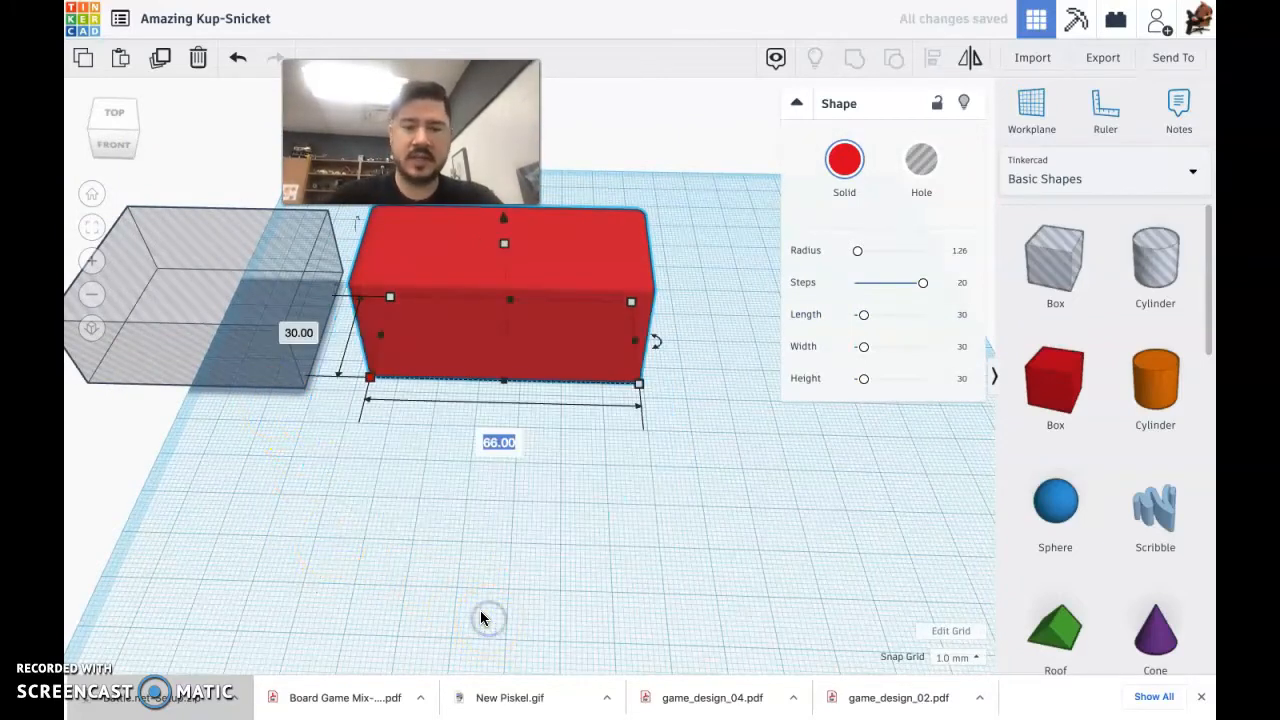
pyautogui.write('30')
pyautogui.press('Return')
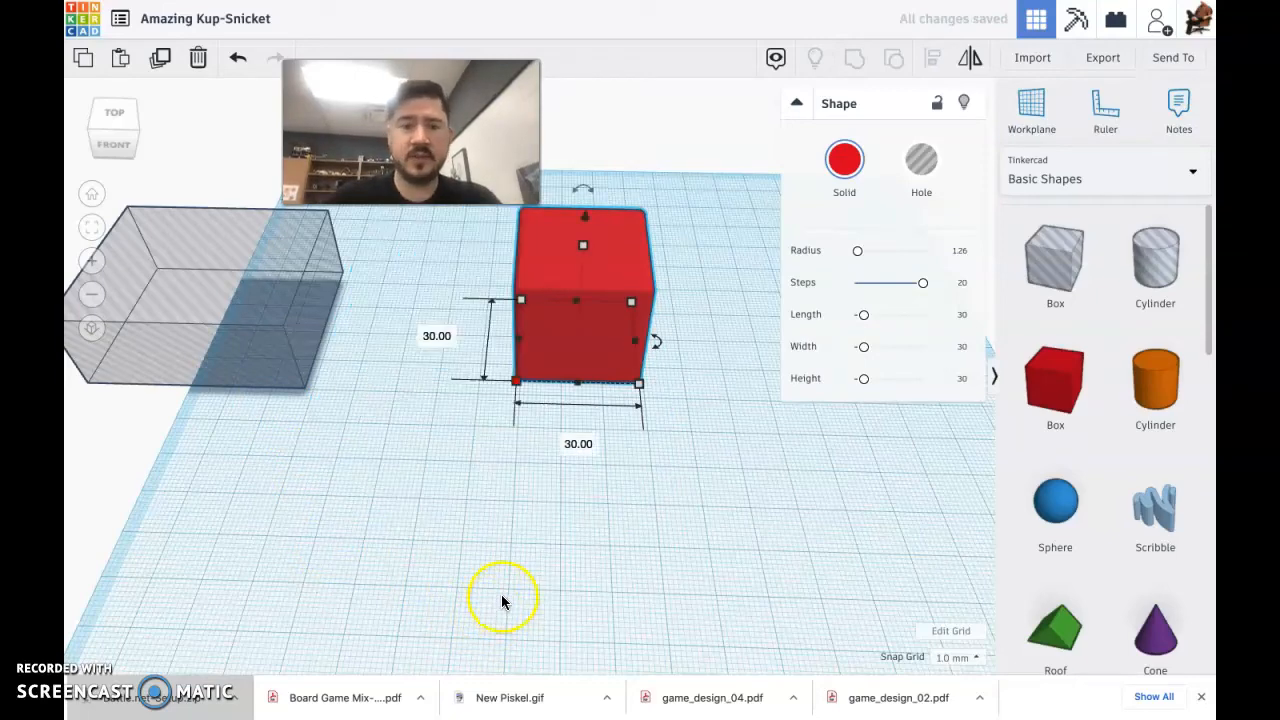
# - Set the red cube's edge radius to 2 and check the rounded corners from several sides
pyautogui.moveTo(537, 449); pyautogui.dragTo(563, 423, button='right')
pyautogui.scroll(5, 528, 229)
pyautogui.moveTo(527, 238); pyautogui.dragTo(567, 389, button='right')
pyautogui.click(963, 250)
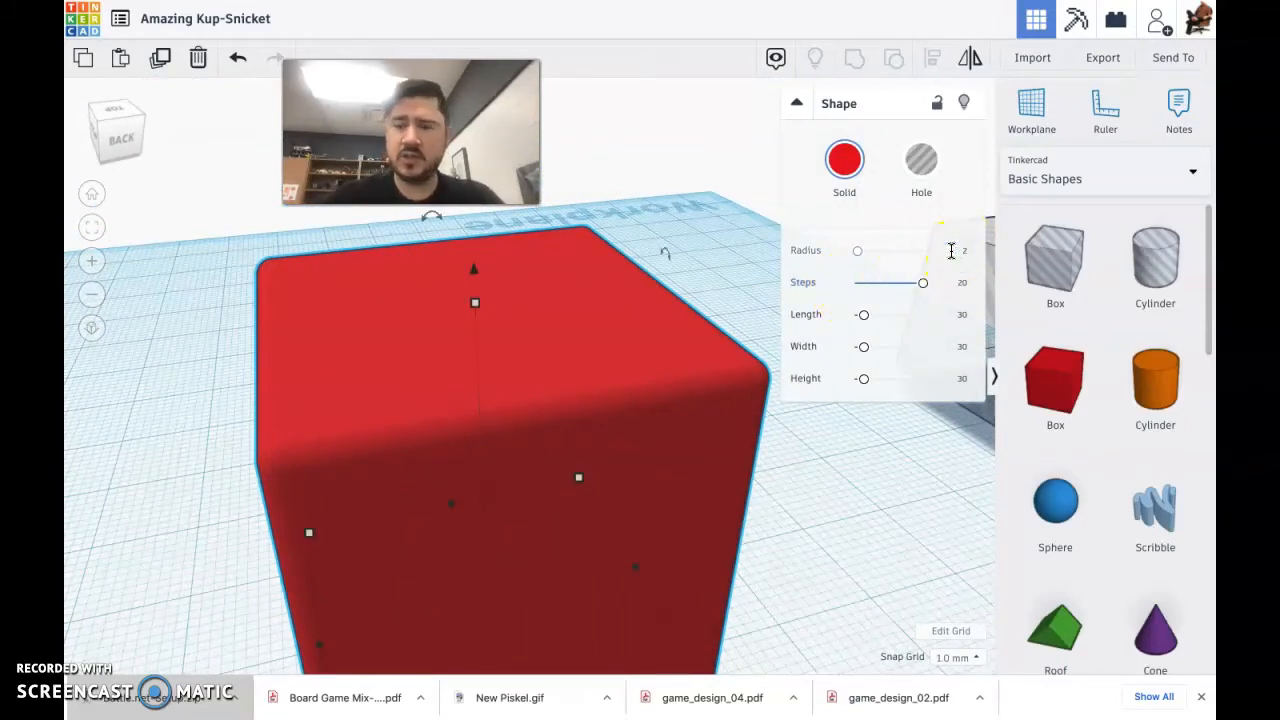
pyautogui.moveTo(567, 409); pyautogui.dragTo(543, 423, button='right')
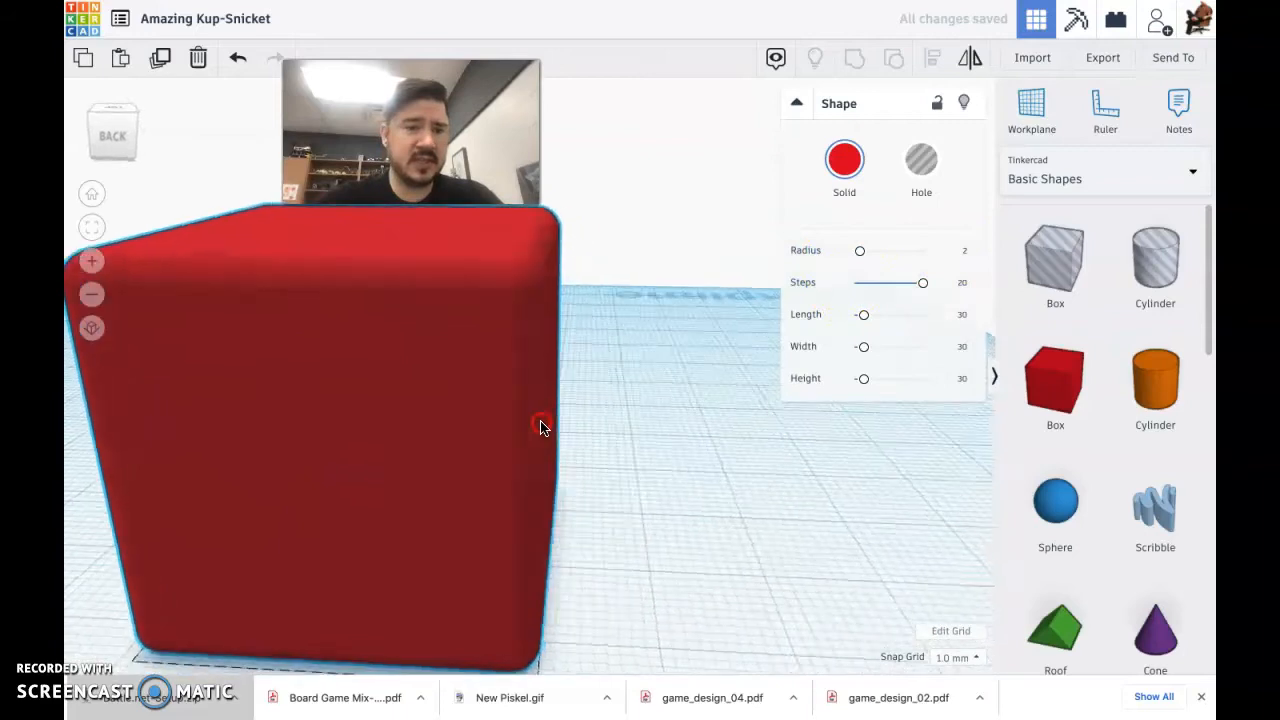
pyautogui.moveTo(651, 410); pyautogui.dragTo(429, 374, button='right')
pyautogui.moveTo(551, 314); pyautogui.dragTo(590, 298, button='right')
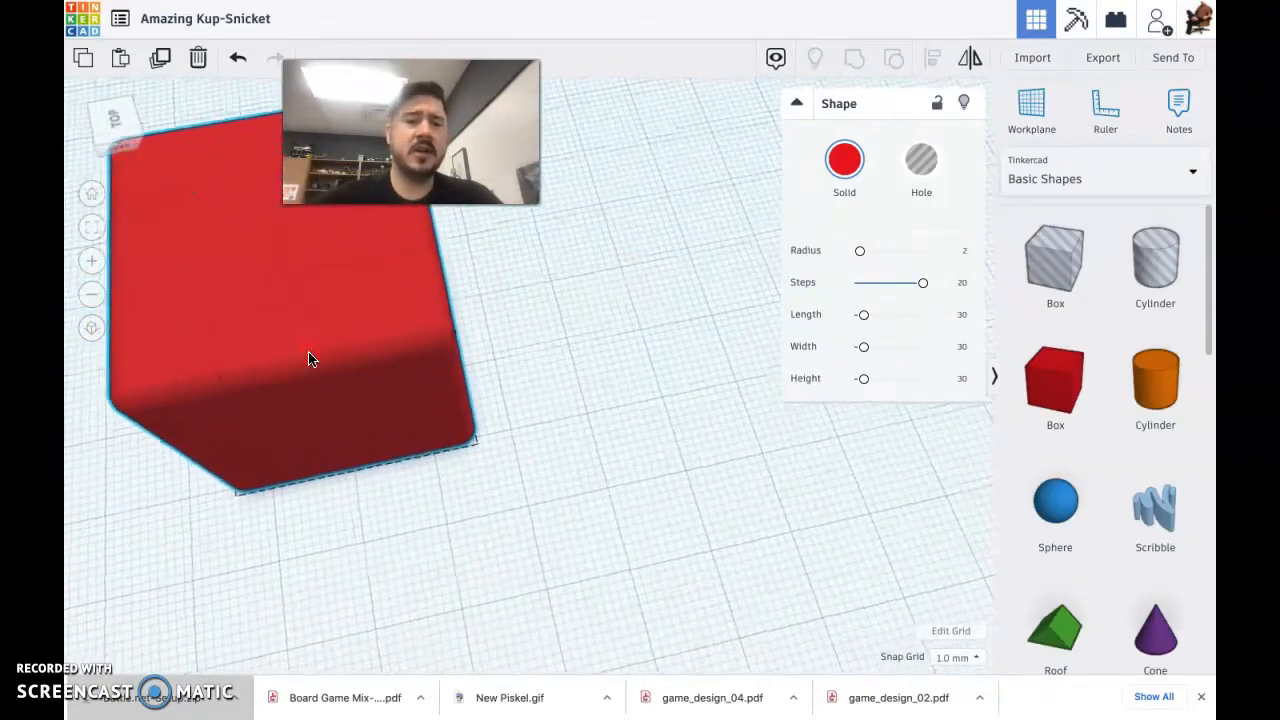
# - Duplicate the red cube twice in a row, offsetting the copies by about 33.5 mm and 34 mm
pyautogui.moveTo(331, 356); pyautogui.dragTo(290, 322, button='right')
pyautogui.scroll(-4, 568, 285)
pyautogui.moveTo(372, 297)
pyautogui.mouseDown(button='right')
pyautogui.moveTo(406, 296)
pyautogui.moveTo(368, 296)
pyautogui.mouseUp(button='right')
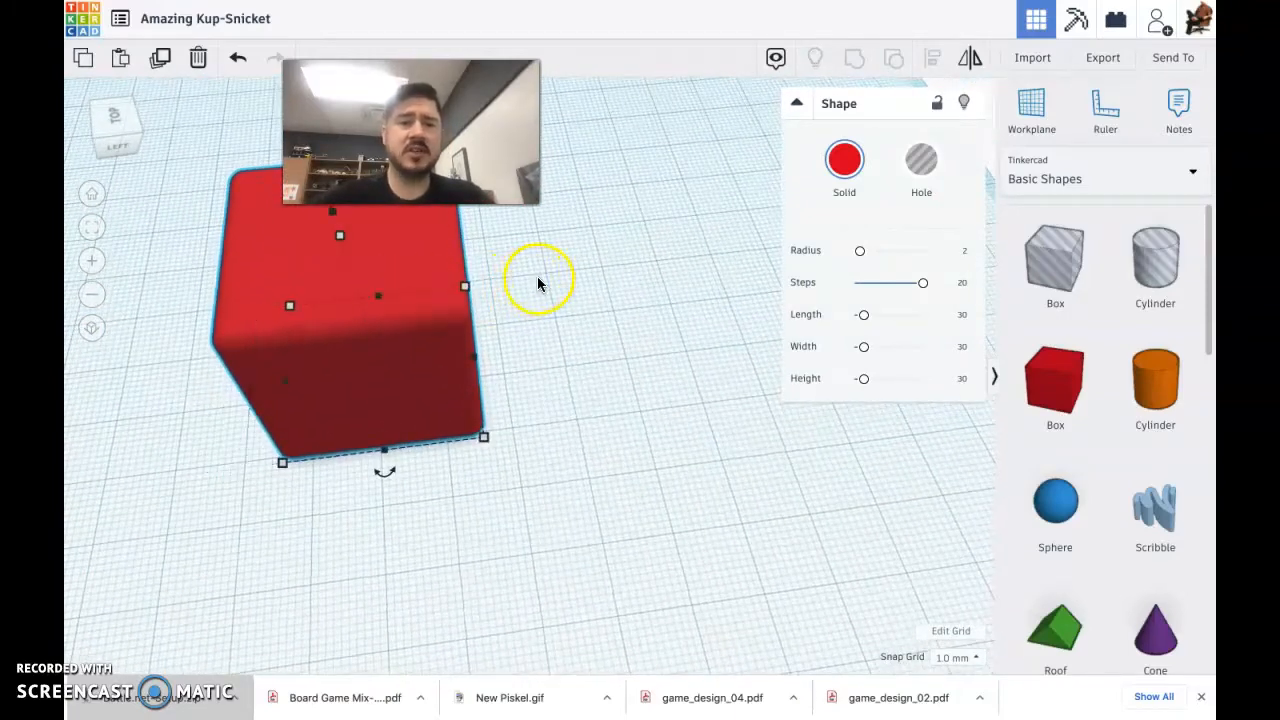
pyautogui.keyDown('alt'); pyautogui.moveTo(396, 248); pyautogui.dragTo(645, 231); pyautogui.keyUp('alt')
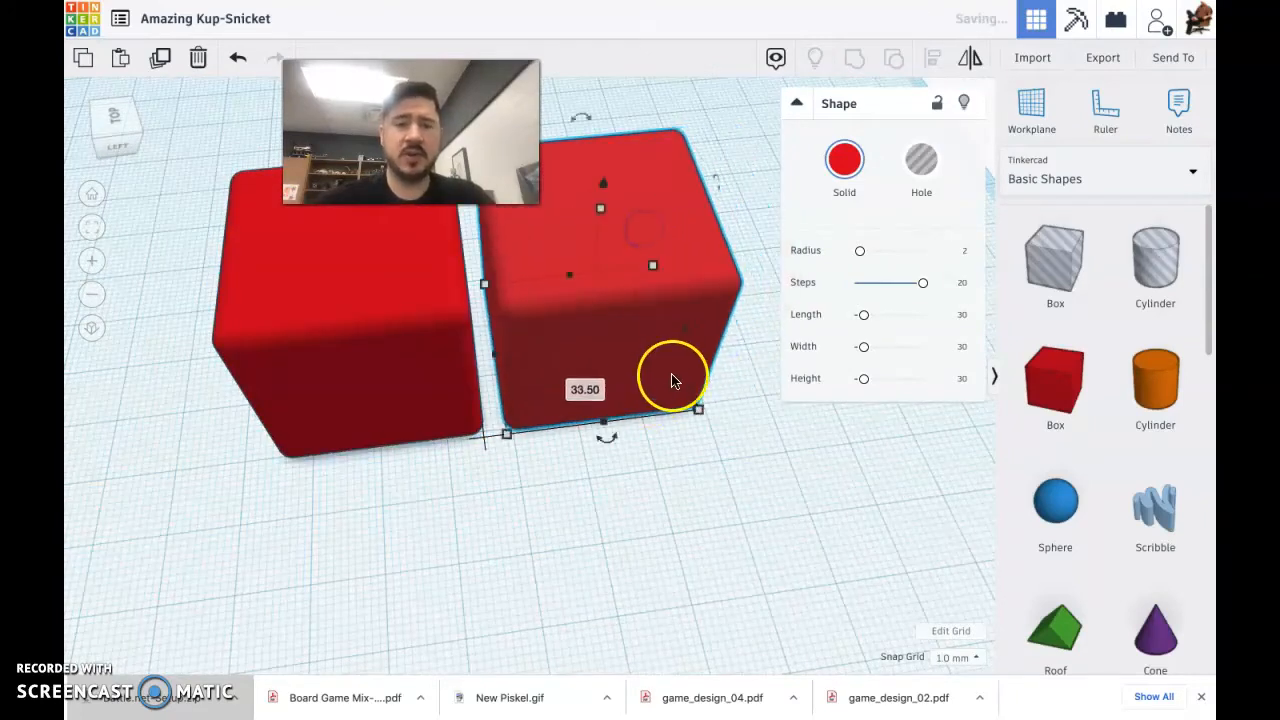
pyautogui.scroll(-2, 676, 376)
pyautogui.moveTo(718, 374); pyautogui.dragTo(691, 389, button='right')
pyautogui.scroll(-4, 697, 335)
pyautogui.keyDown('alt'); pyautogui.moveTo(695, 330); pyautogui.dragTo(797, 316); pyautogui.keyUp('alt')
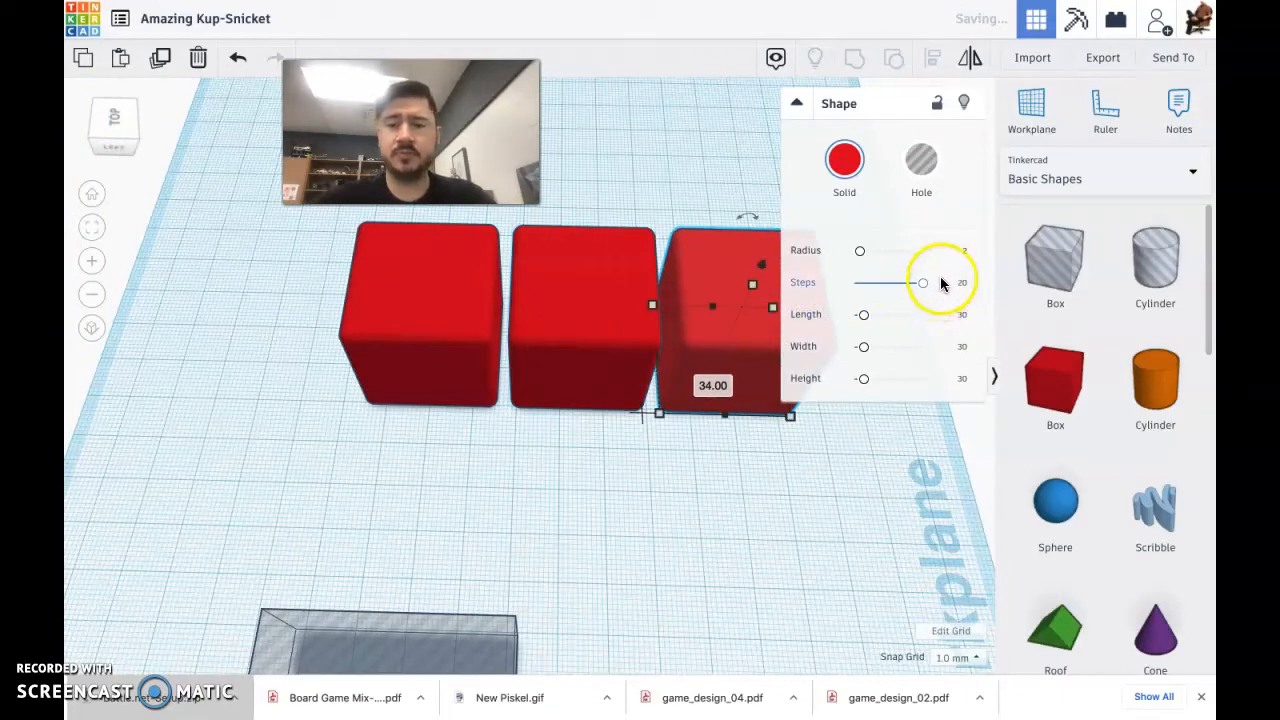
# - Place a box hole at the first red cube and stretch it taller than the cube
pyautogui.click(1040, 266)
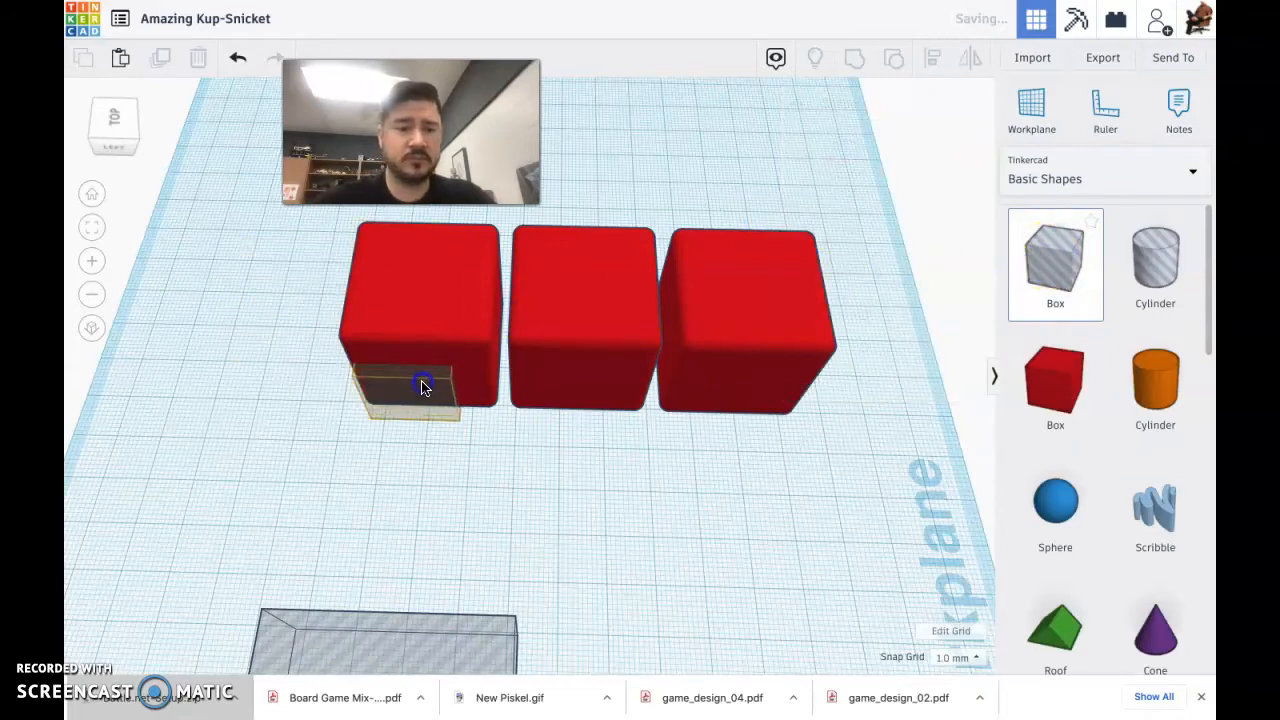
pyautogui.click(430, 382)
pyautogui.moveTo(417, 328); pyautogui.dragTo(403, 286)
pyautogui.hotkey('ctrl', 'z')
pyautogui.click(418, 352)
pyautogui.moveTo(421, 346); pyautogui.dragTo(409, 285)
pyautogui.moveTo(306, 351); pyautogui.dragTo(299, 428, button='right')
pyautogui.scroll(5, 301, 424)
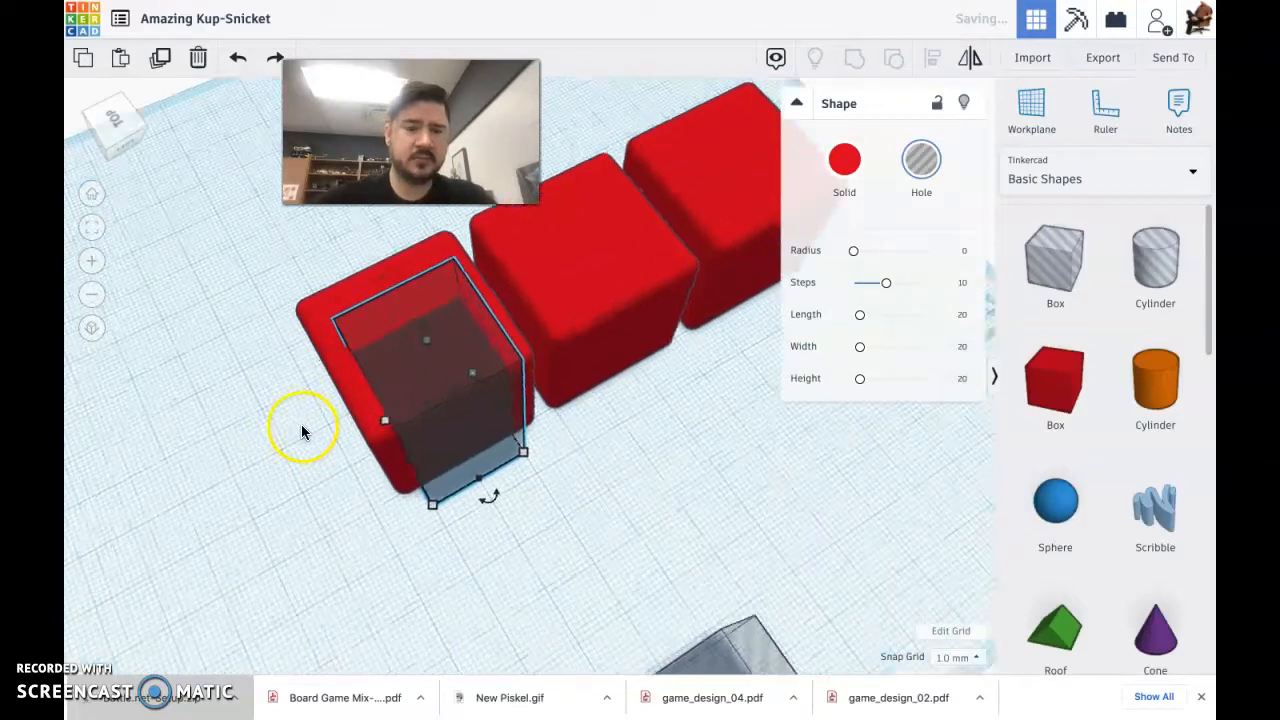
# - Extend the box hole through the first cube from front to back and shift it sideways by about 6 mm
pyautogui.moveTo(503, 410)
pyautogui.mouseDown(button='right')
pyautogui.moveTo(429, 411)
pyautogui.moveTo(449, 480)
pyautogui.moveTo(249, 491)
pyautogui.moveTo(480, 466)
pyautogui.moveTo(666, 506)
pyautogui.moveTo(643, 491)
pyautogui.moveTo(646, 563)
pyautogui.moveTo(600, 585)
pyautogui.moveTo(640, 517)
pyautogui.mouseUp(button='right')
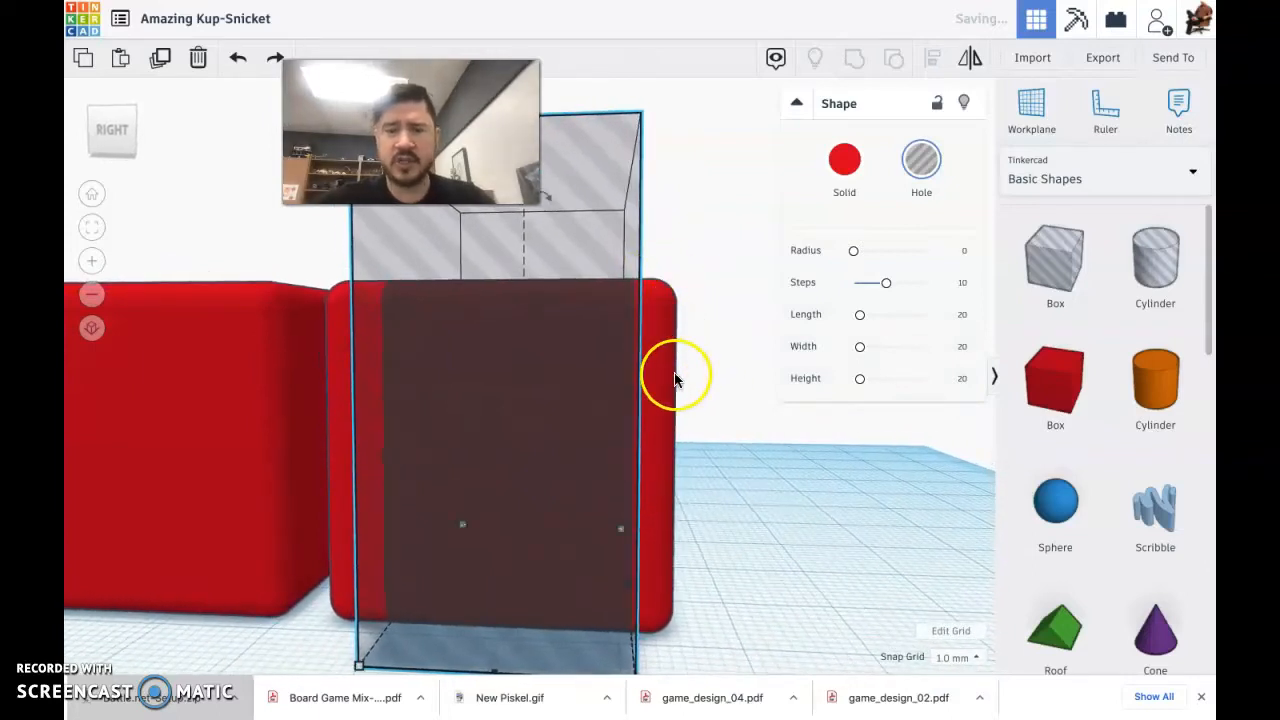
pyautogui.moveTo(686, 352); pyautogui.dragTo(418, 443, button='right')
pyautogui.moveTo(418, 443); pyautogui.dragTo(388, 480)
pyautogui.moveTo(386, 480)
pyautogui.mouseDown(button='right')
pyautogui.moveTo(375, 471)
pyautogui.moveTo(393, 452)
pyautogui.moveTo(367, 465)
pyautogui.mouseUp(button='right')
pyautogui.click(540, 449)
pyautogui.moveTo(585, 451); pyautogui.dragTo(533, 479)
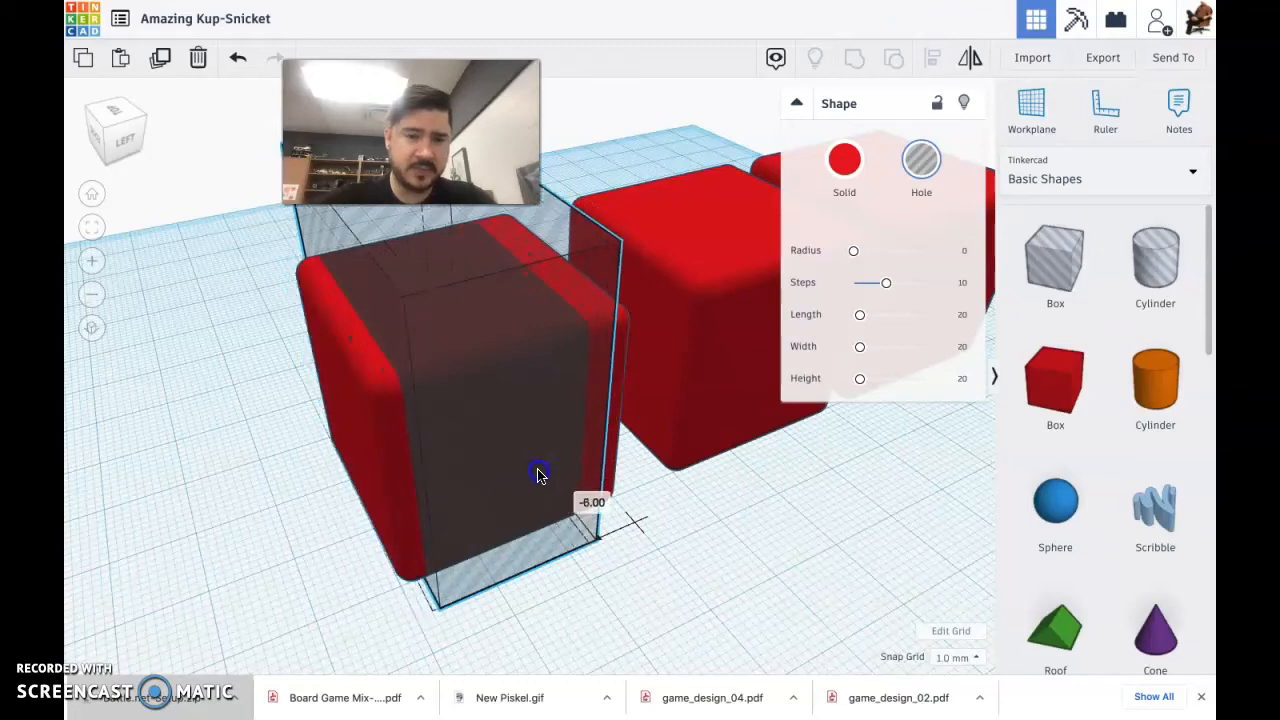
pyautogui.moveTo(538, 470); pyautogui.dragTo(537, 470)
pyautogui.moveTo(536, 470); pyautogui.dragTo(508, 485, button='right')
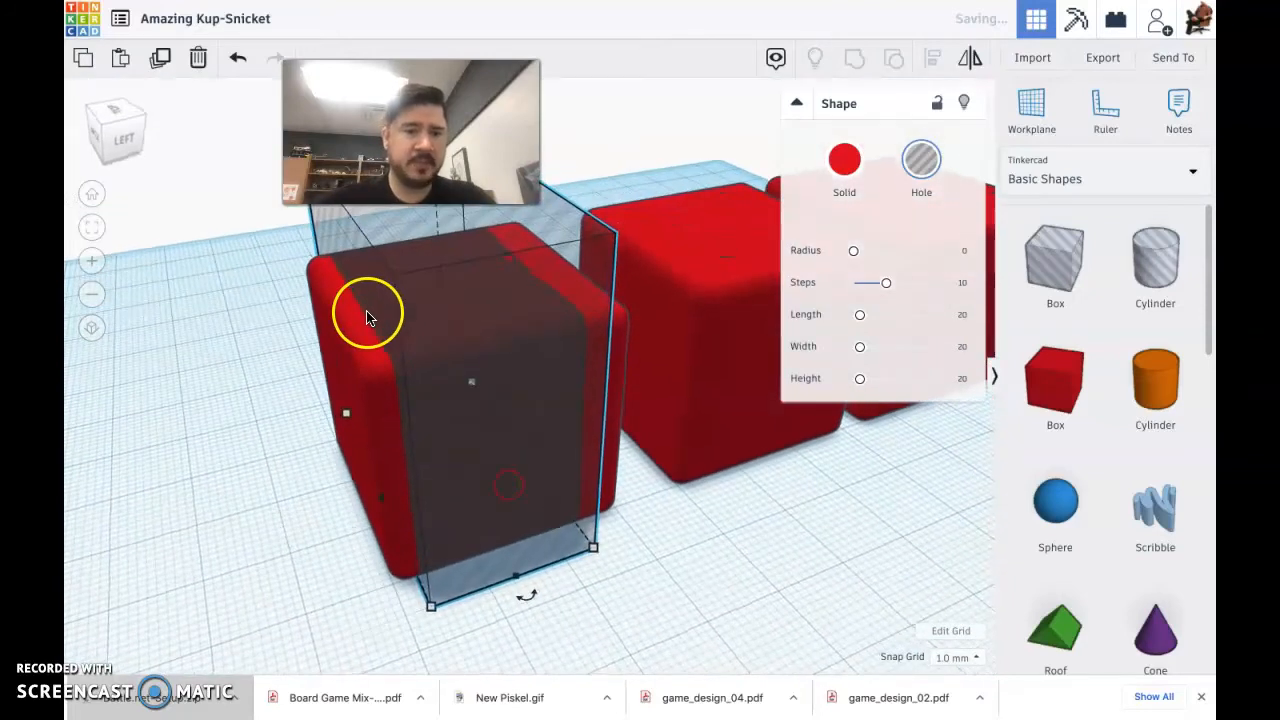
# - Widen the hole past the first cube's far side and group both, cutting the cube down to a thin slab
pyautogui.moveTo(244, 446); pyautogui.dragTo(629, 404, button='right')
pyautogui.moveTo(580, 440); pyautogui.dragTo(634, 449, button='right')
pyautogui.moveTo(471, 423); pyautogui.dragTo(635, 382, button='right')
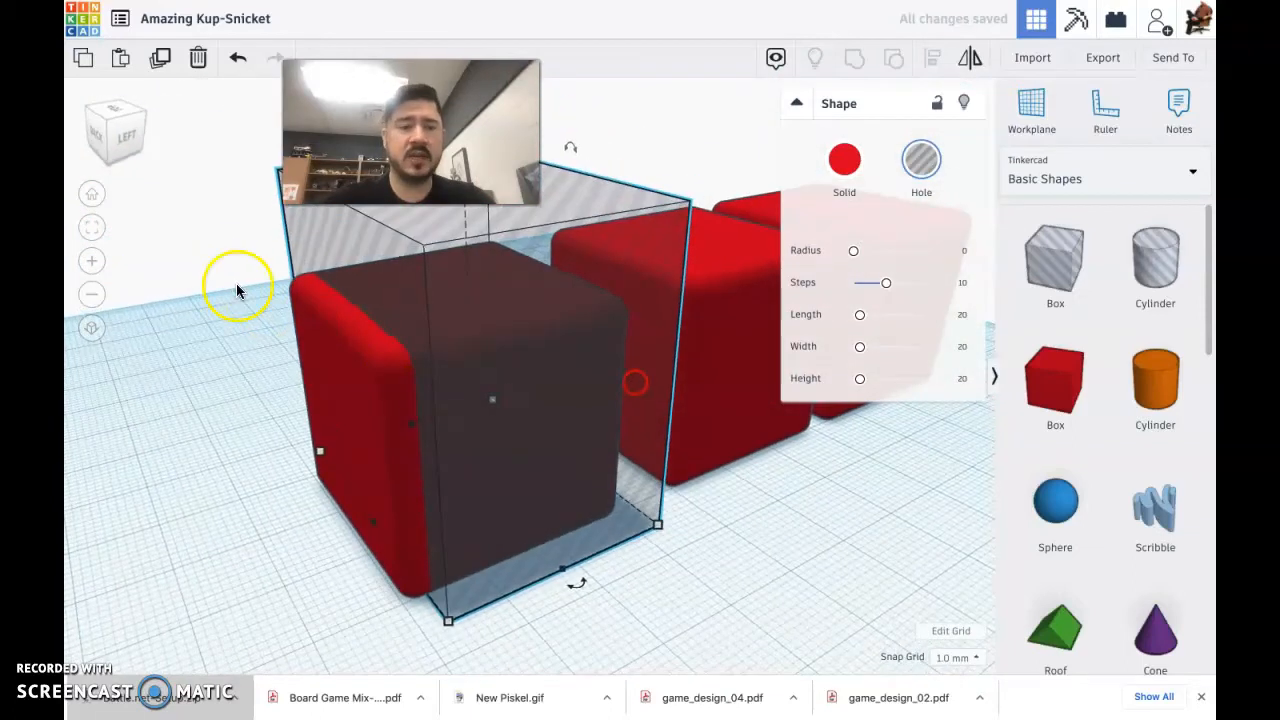
pyautogui.keyDown('shift'); pyautogui.click(390, 432); pyautogui.keyUp('shift')
pyautogui.click(850, 68)
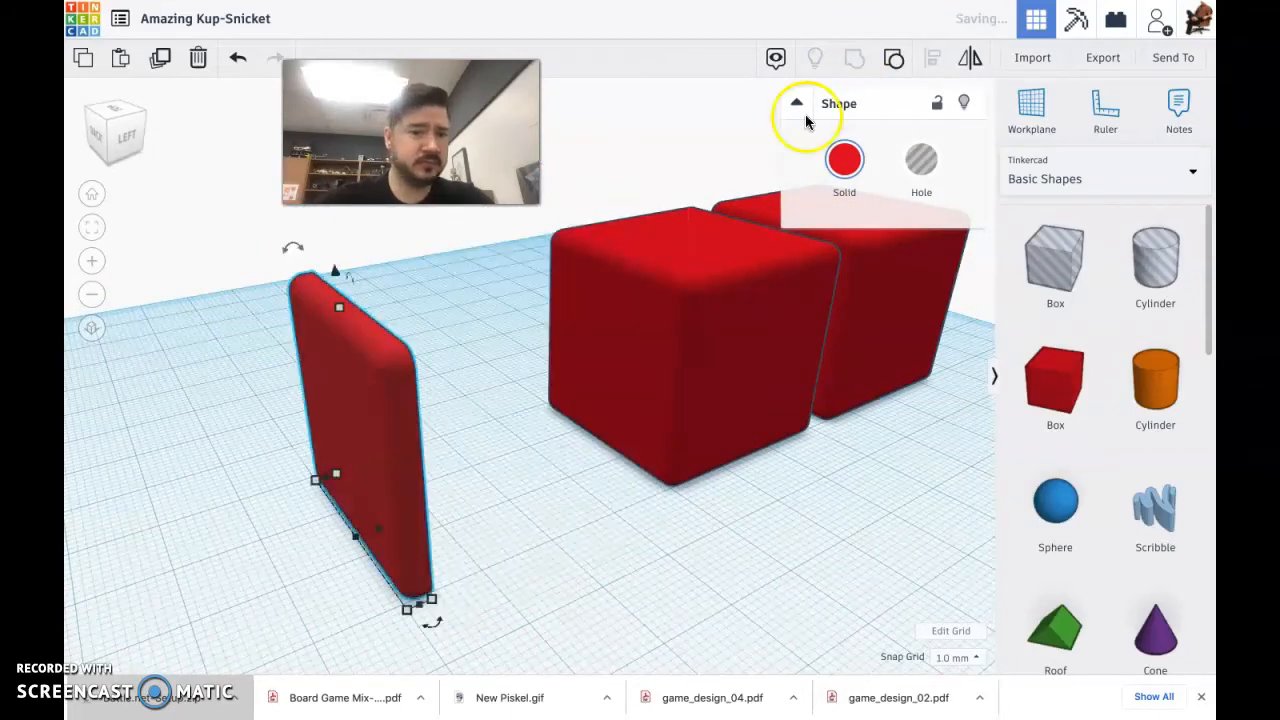
pyautogui.moveTo(414, 377); pyautogui.dragTo(327, 405, button='right')
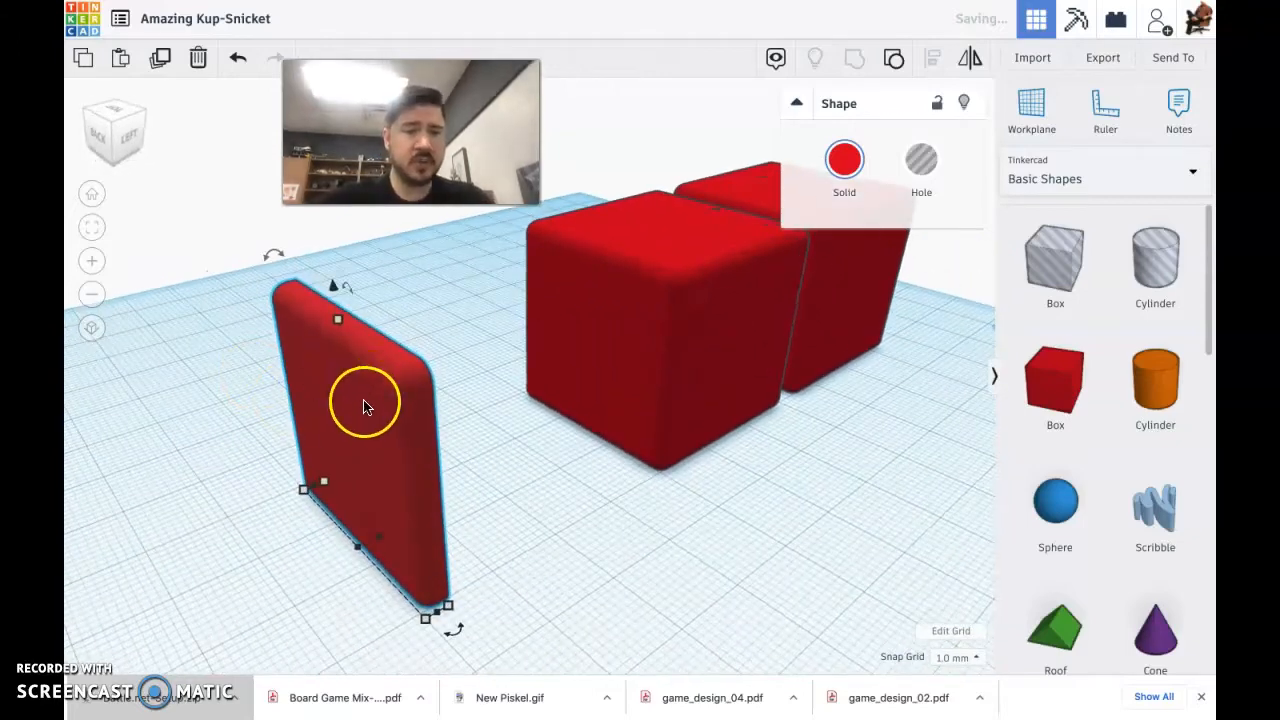
pyautogui.moveTo(327, 453); pyautogui.dragTo(474, 511, button='right')
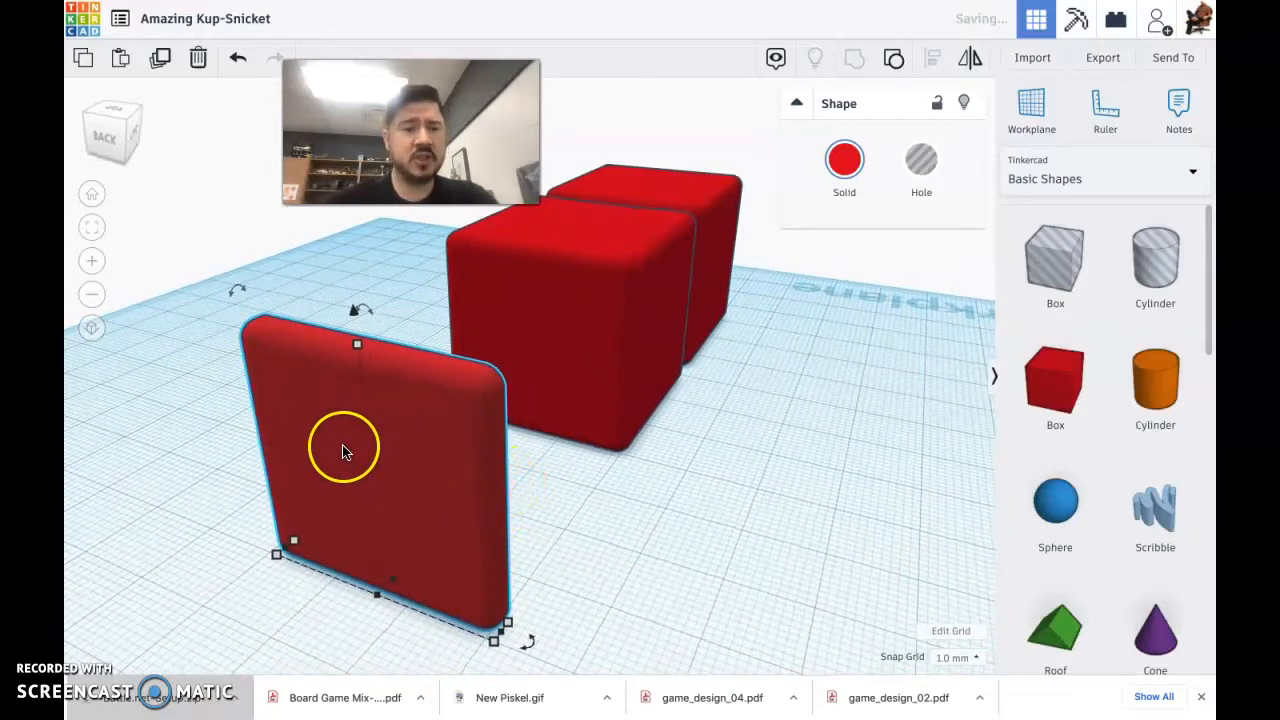
pyautogui.moveTo(355, 412); pyautogui.dragTo(541, 456, button='right')
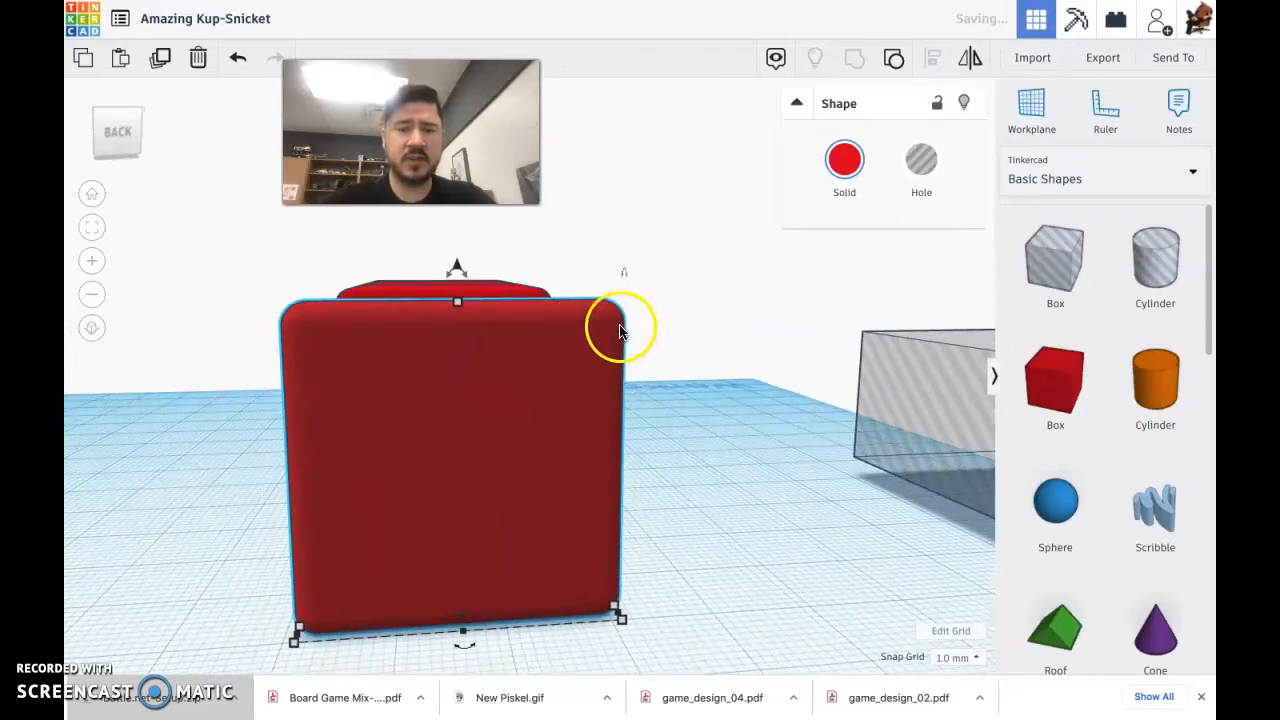
pyautogui.moveTo(633, 461); pyautogui.dragTo(501, 502, button='right')
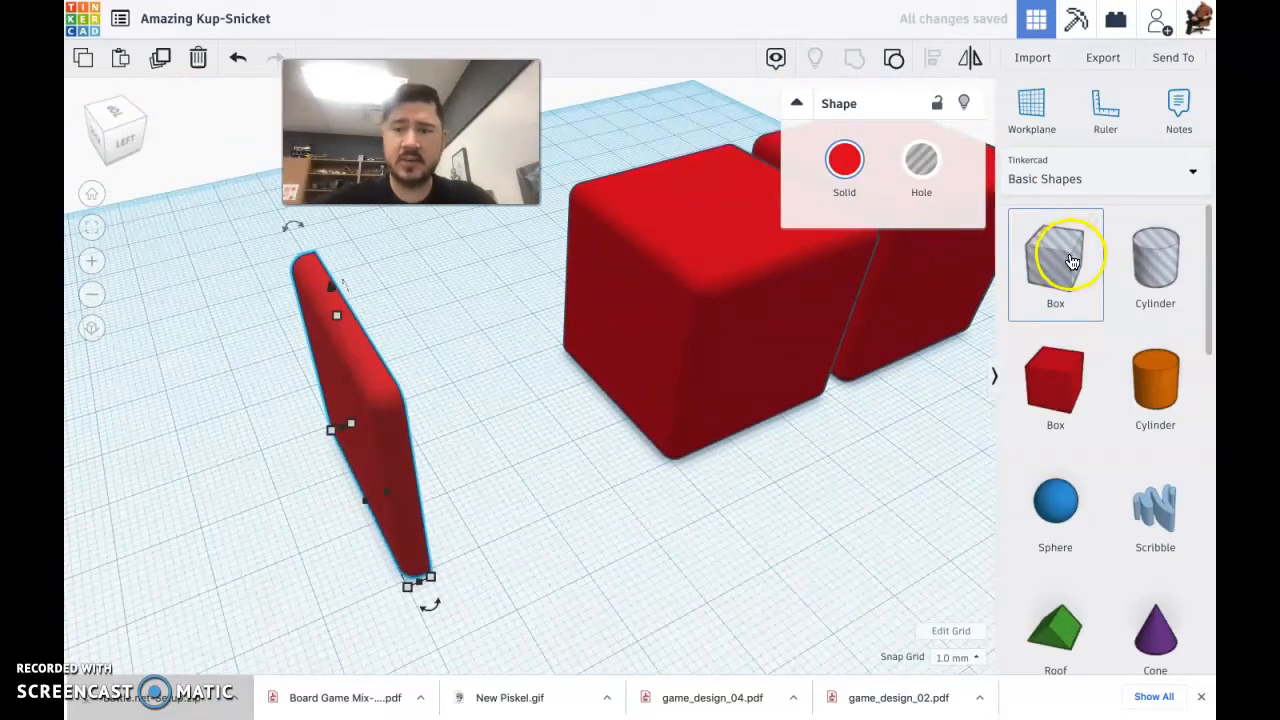
# - Duplicate the thin rounded slab beside the original and shift the original by about 4 mm
pyautogui.keyDown('alt'); pyautogui.moveTo(368, 377); pyautogui.dragTo(196, 452); pyautogui.keyUp('alt')
pyautogui.moveTo(365, 403); pyautogui.dragTo(400, 375)
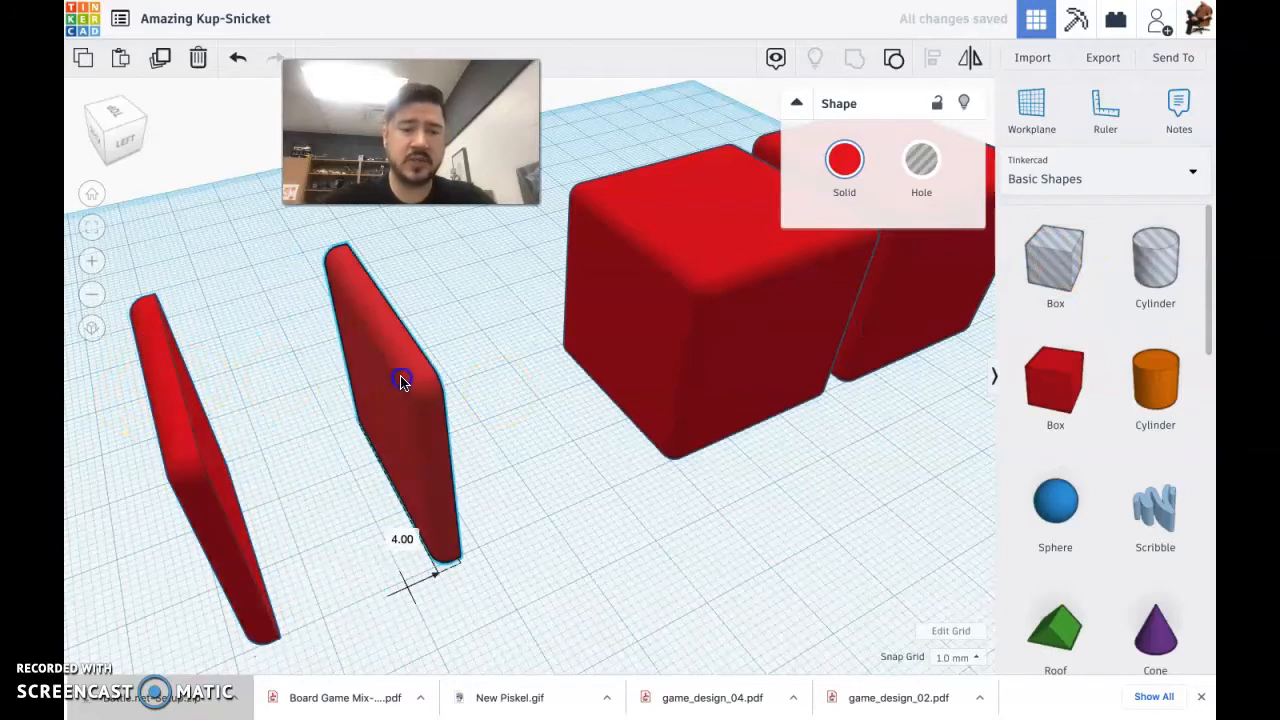
# - Place a box hole over the original slab and stretch it taller than the slab
pyautogui.moveTo(1048, 254); pyautogui.dragTo(416, 497)
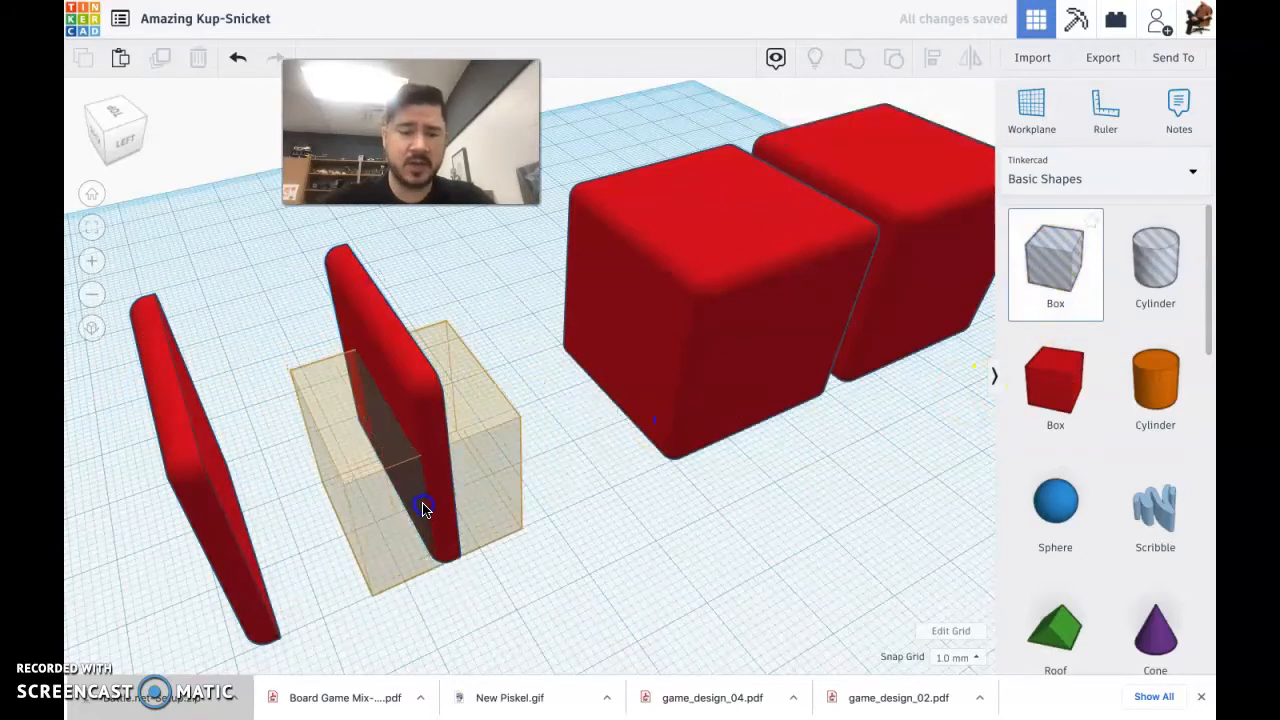
pyautogui.moveTo(437, 511); pyautogui.dragTo(545, 603, button='right')
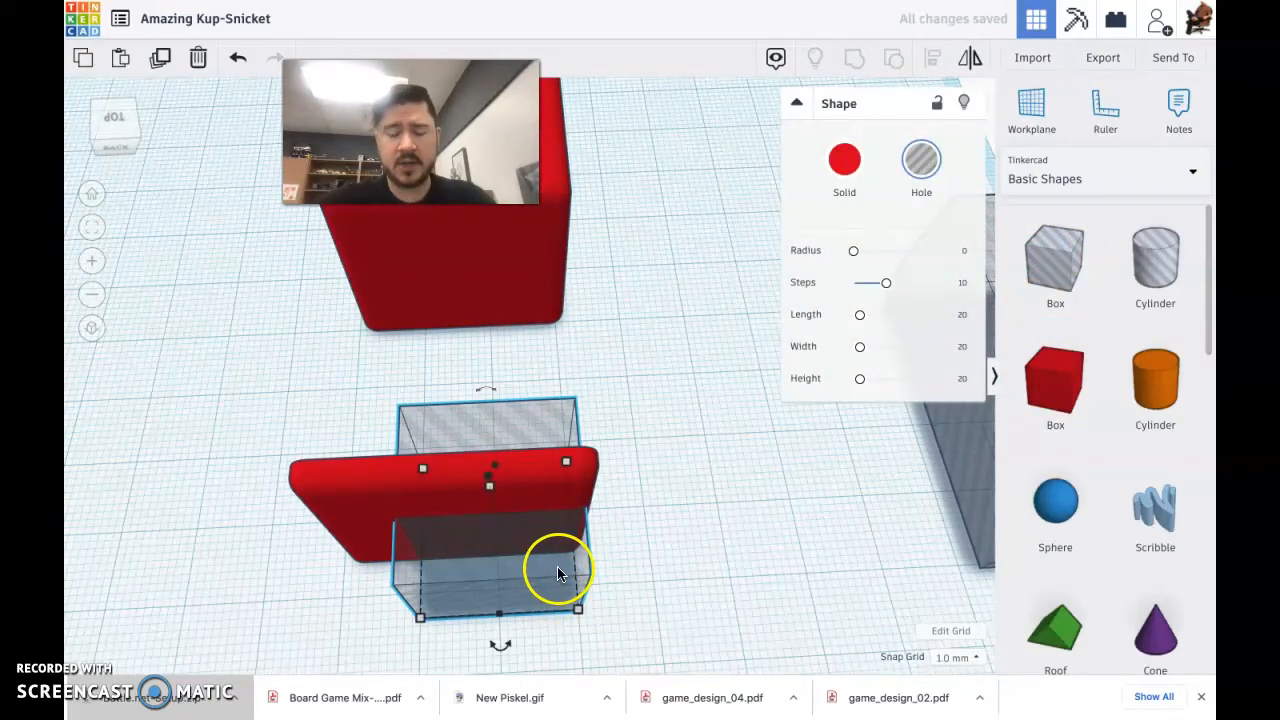
pyautogui.moveTo(558, 570); pyautogui.dragTo(530, 566)
pyautogui.moveTo(460, 499); pyautogui.dragTo(446, 428)
pyautogui.moveTo(723, 543); pyautogui.dragTo(556, 560, button='right')
pyautogui.click(458, 537)
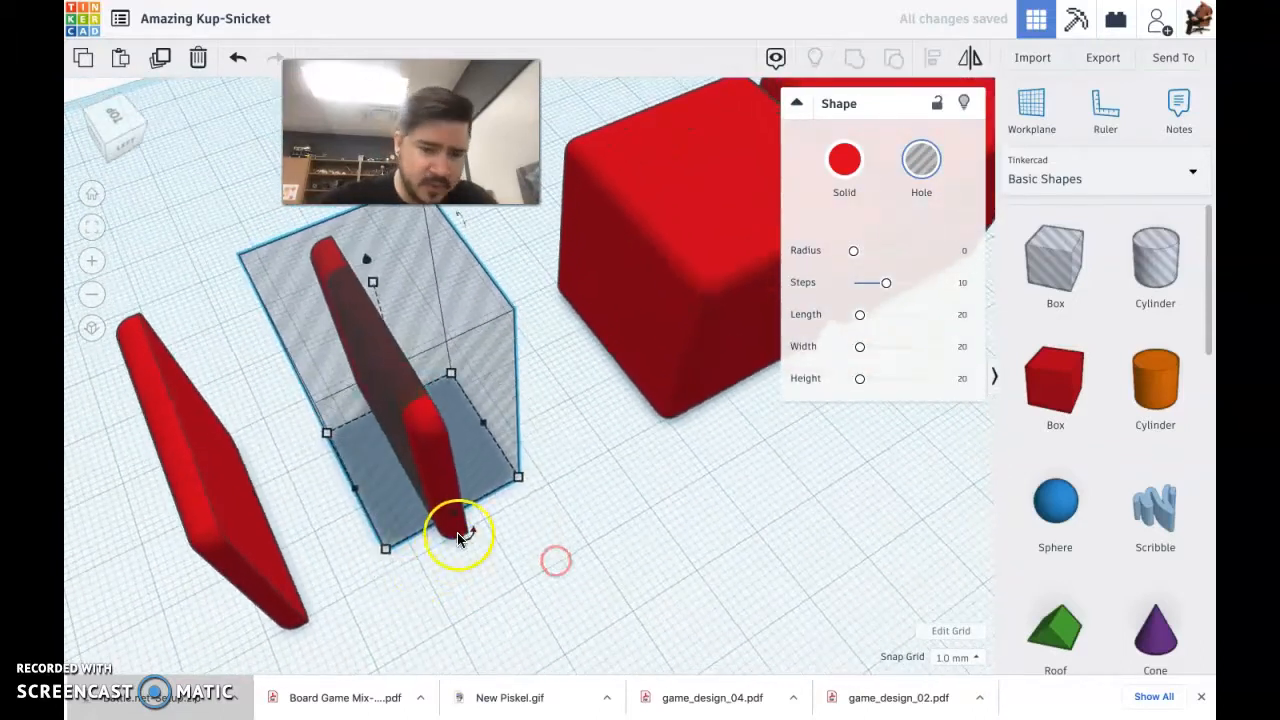
pyautogui.keyDown('shift'); pyautogui.click(451, 527); pyautogui.keyUp('shift')
pyautogui.moveTo(443, 520); pyautogui.dragTo(424, 524)
pyautogui.moveTo(472, 529); pyautogui.dragTo(580, 585, button='right')
pyautogui.click(559, 598)
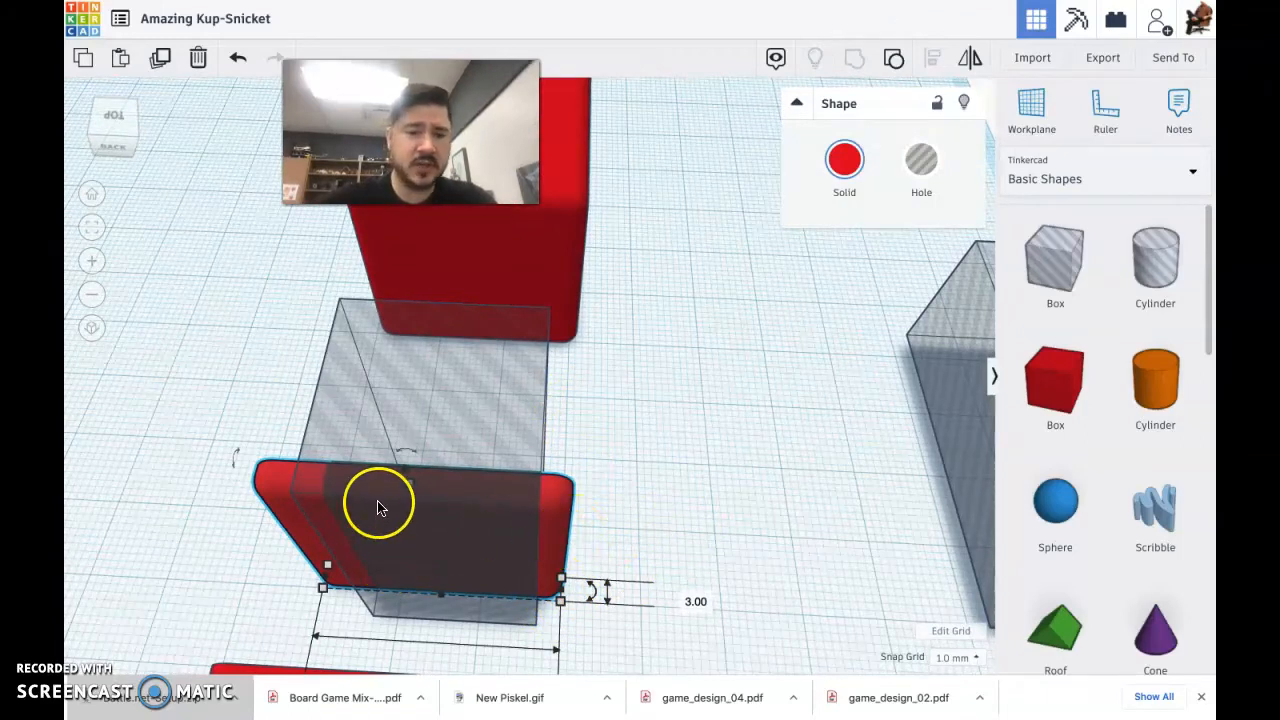
pyautogui.moveTo(407, 492); pyautogui.dragTo(362, 490)
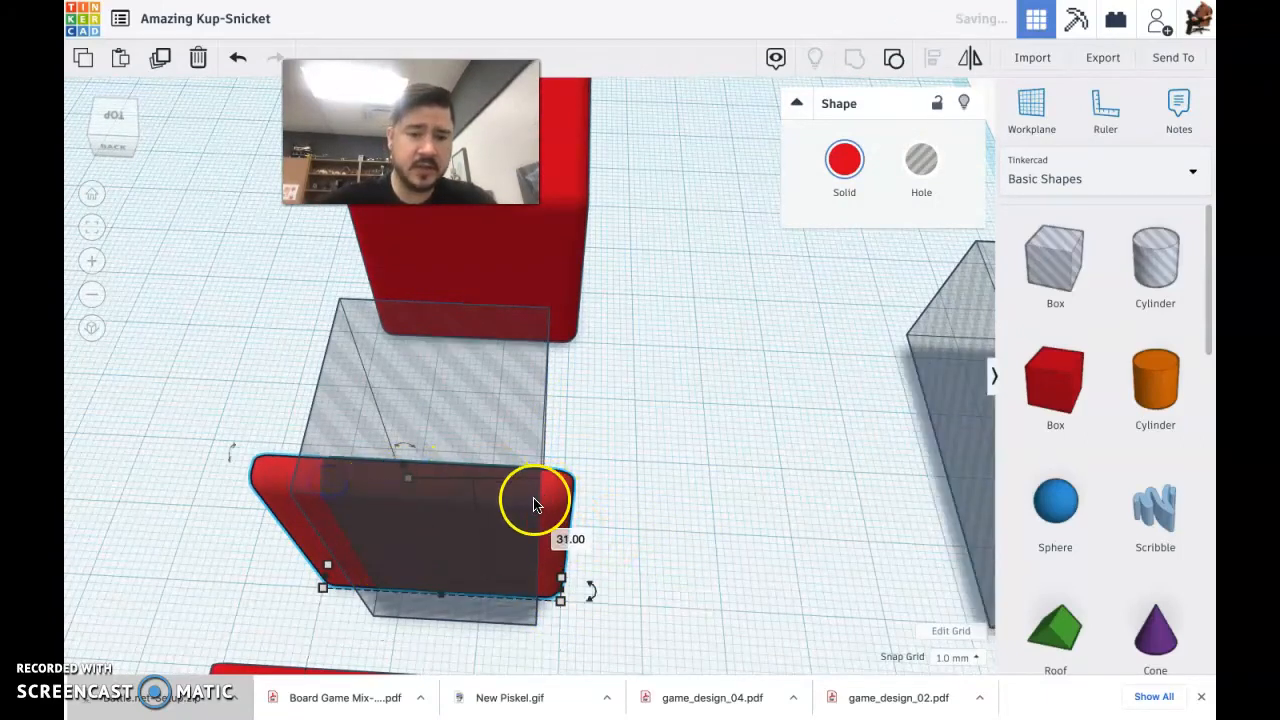
pyautogui.hotkey('ctrl', 'z')
# - Shift the box hole sideways along the slab so that only one narrow rounded end strip stays uncovered
pyautogui.click(674, 500)
pyautogui.click(464, 415)
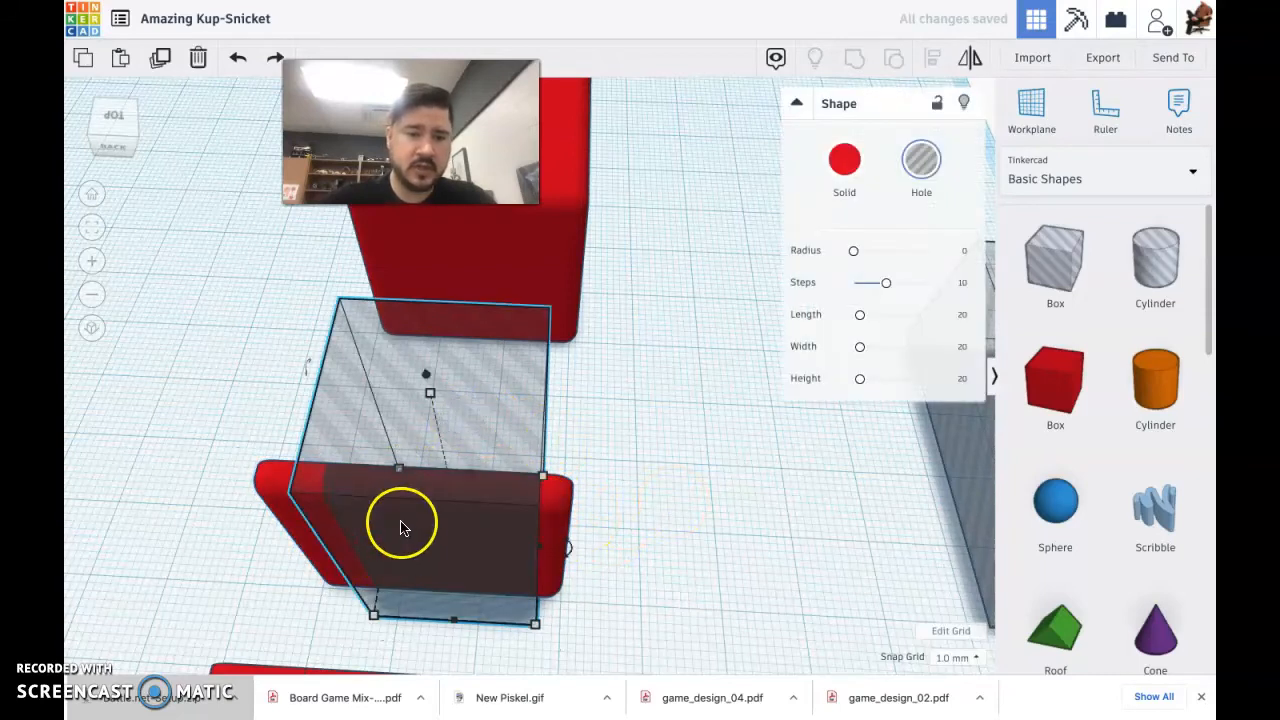
pyautogui.moveTo(386, 540); pyautogui.dragTo(307, 538)
pyautogui.moveTo(610, 568); pyautogui.dragTo(440, 546, button='right')
# - Duplicate the box hole, place the copy over only the other slab's rounded end, and nudge that slab by about 1 mm
pyautogui.keyDown('alt'); pyautogui.moveTo(481, 434); pyautogui.dragTo(271, 506); pyautogui.keyUp('alt')
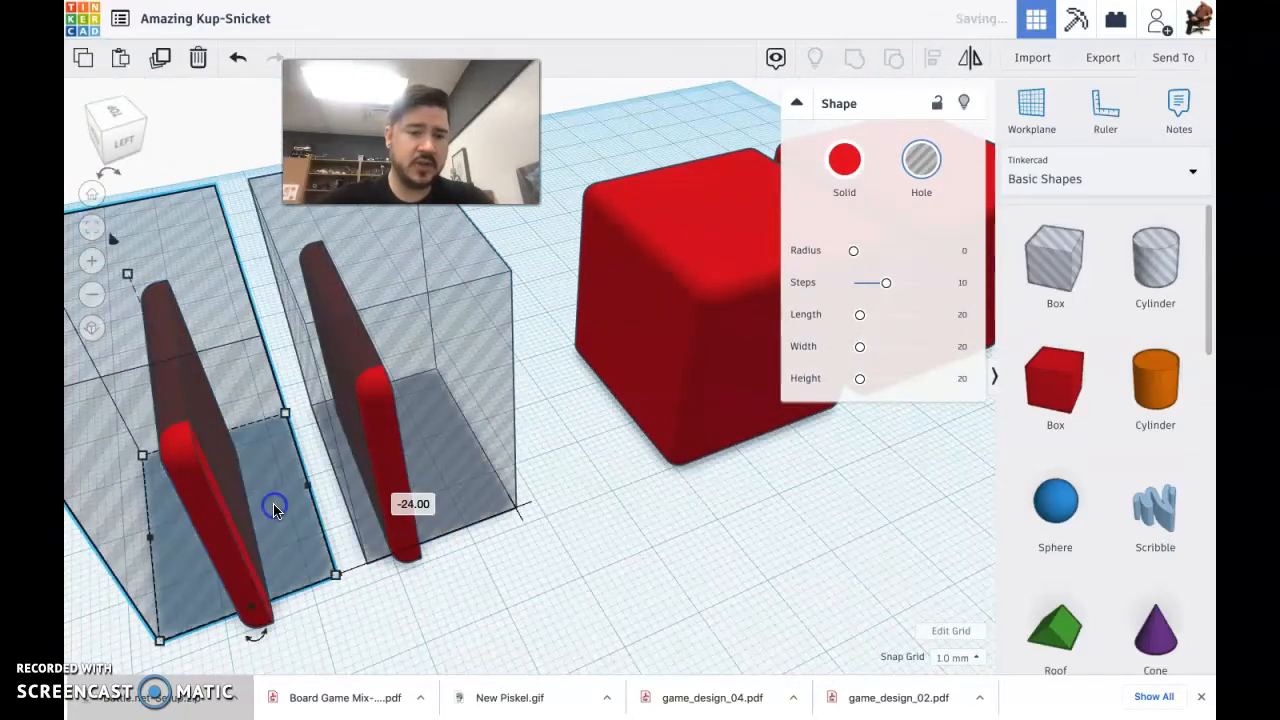
pyautogui.moveTo(277, 511); pyautogui.dragTo(499, 545, button='right')
pyautogui.moveTo(471, 560); pyautogui.dragTo(653, 557)
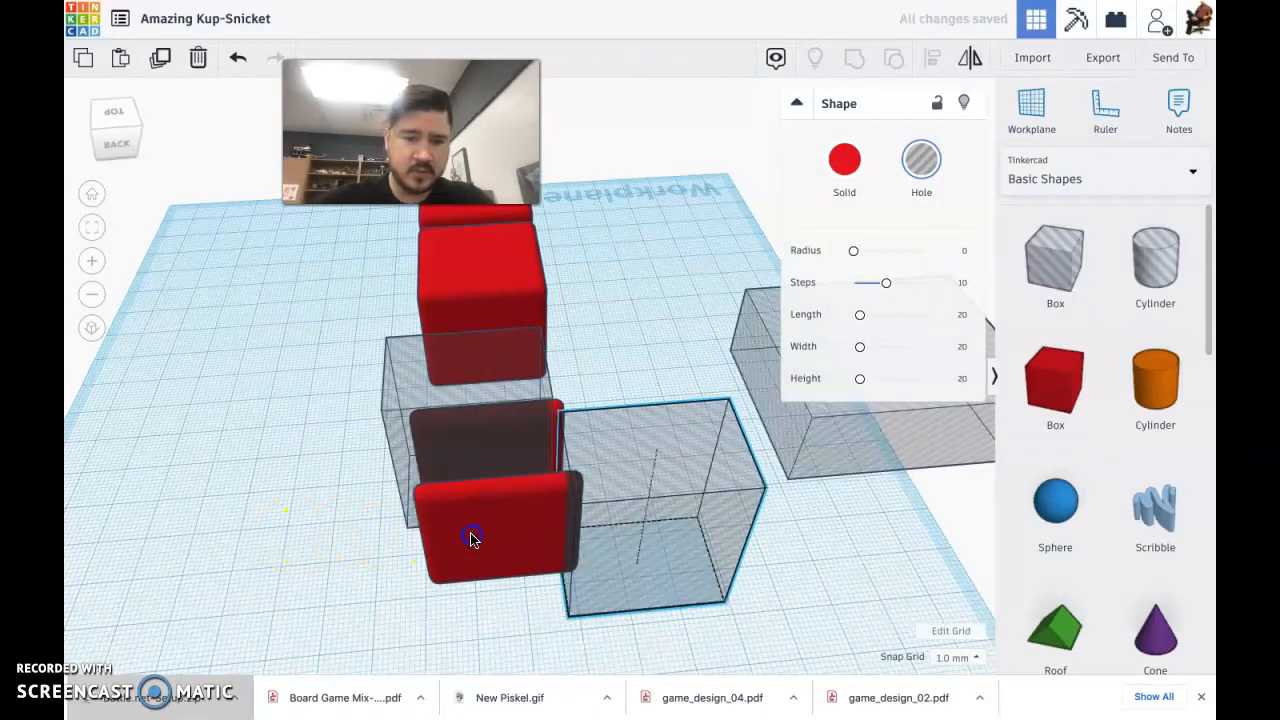
pyautogui.click(465, 539)
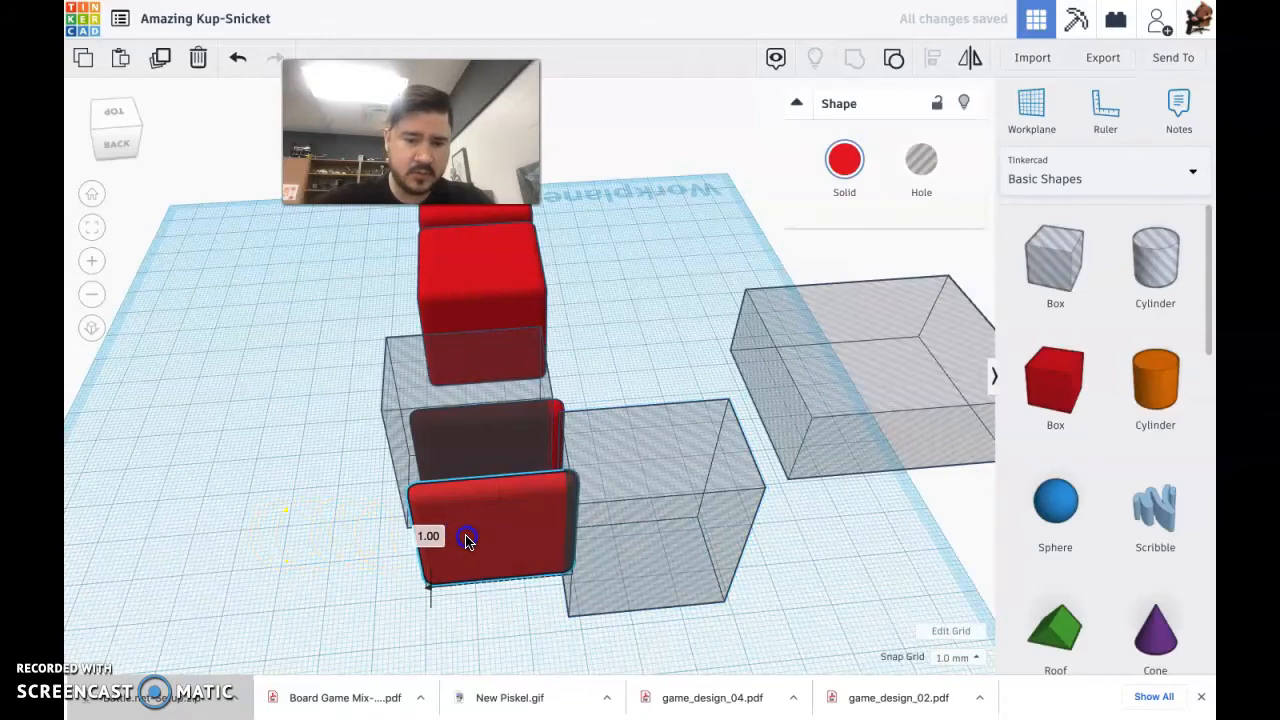
# - Group the first slab with its box hole, cutting it down to a narrow rounded end strip
pyautogui.moveTo(563, 523); pyautogui.dragTo(545, 598, button='right')
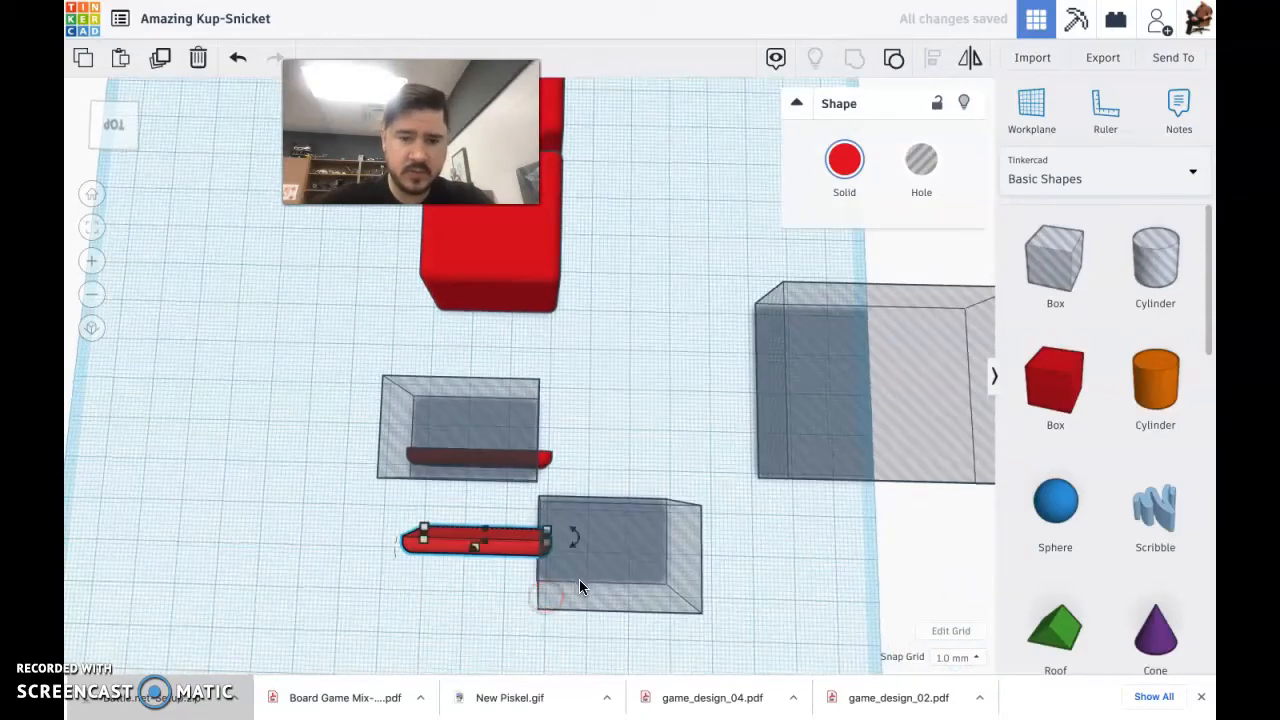
pyautogui.moveTo(645, 463); pyautogui.dragTo(446, 414, button='right')
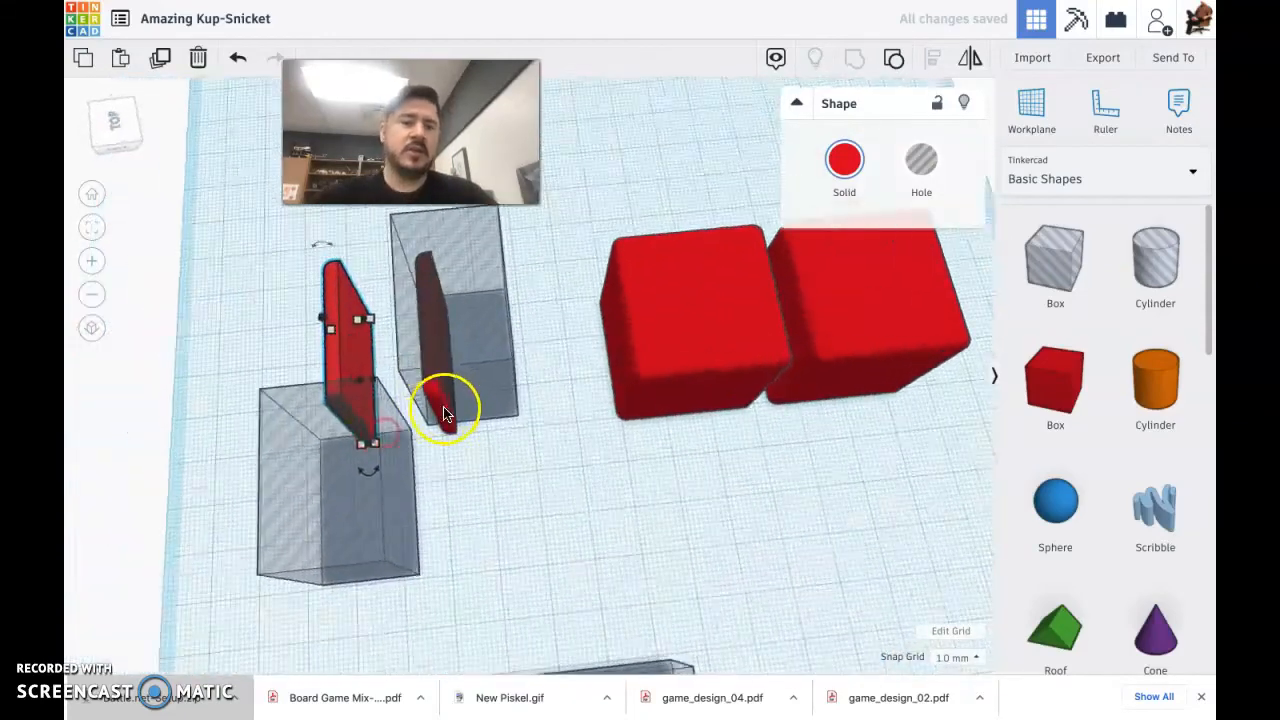
pyautogui.scroll(5, 440, 480)
pyautogui.moveTo(365, 492); pyautogui.dragTo(463, 218, button='right')
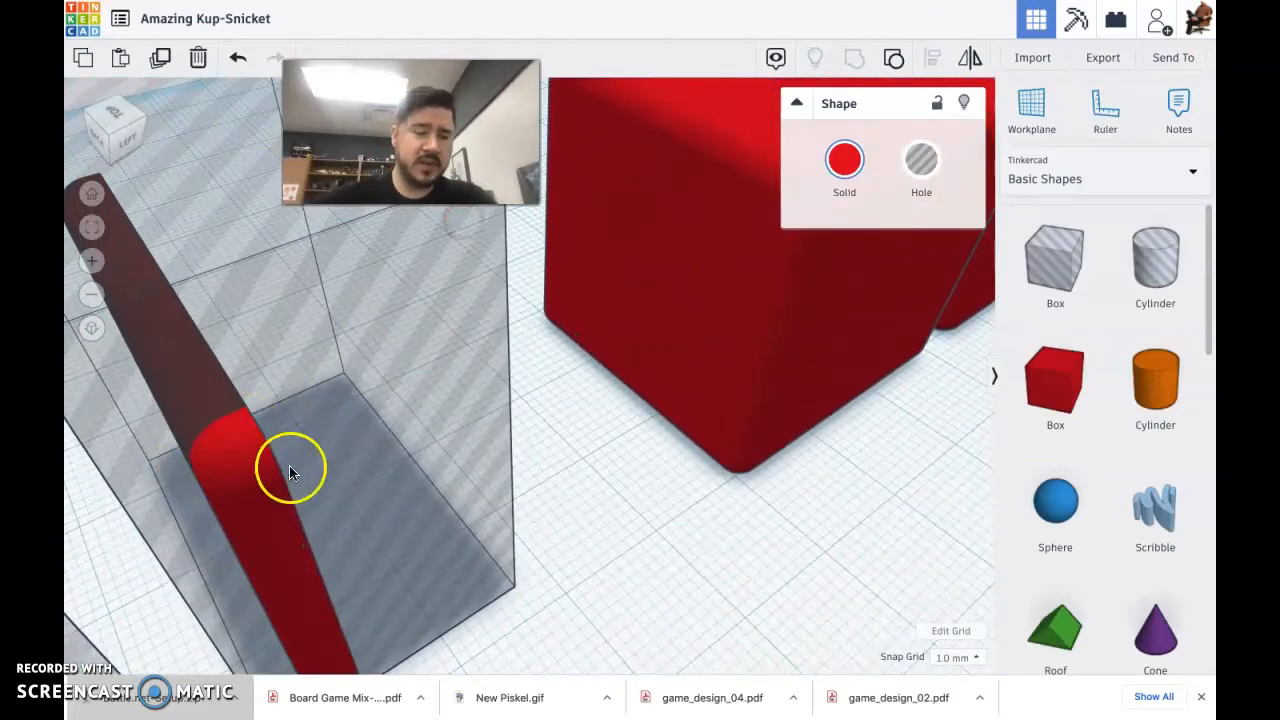
pyautogui.moveTo(269, 481)
pyautogui.mouseDown(button='right')
pyautogui.moveTo(343, 517)
pyautogui.moveTo(303, 537)
pyautogui.moveTo(343, 514)
pyautogui.moveTo(269, 456)
pyautogui.mouseUp(button='right')
pyautogui.keyDown('shift'); pyautogui.click(269, 456); pyautogui.keyUp('shift')
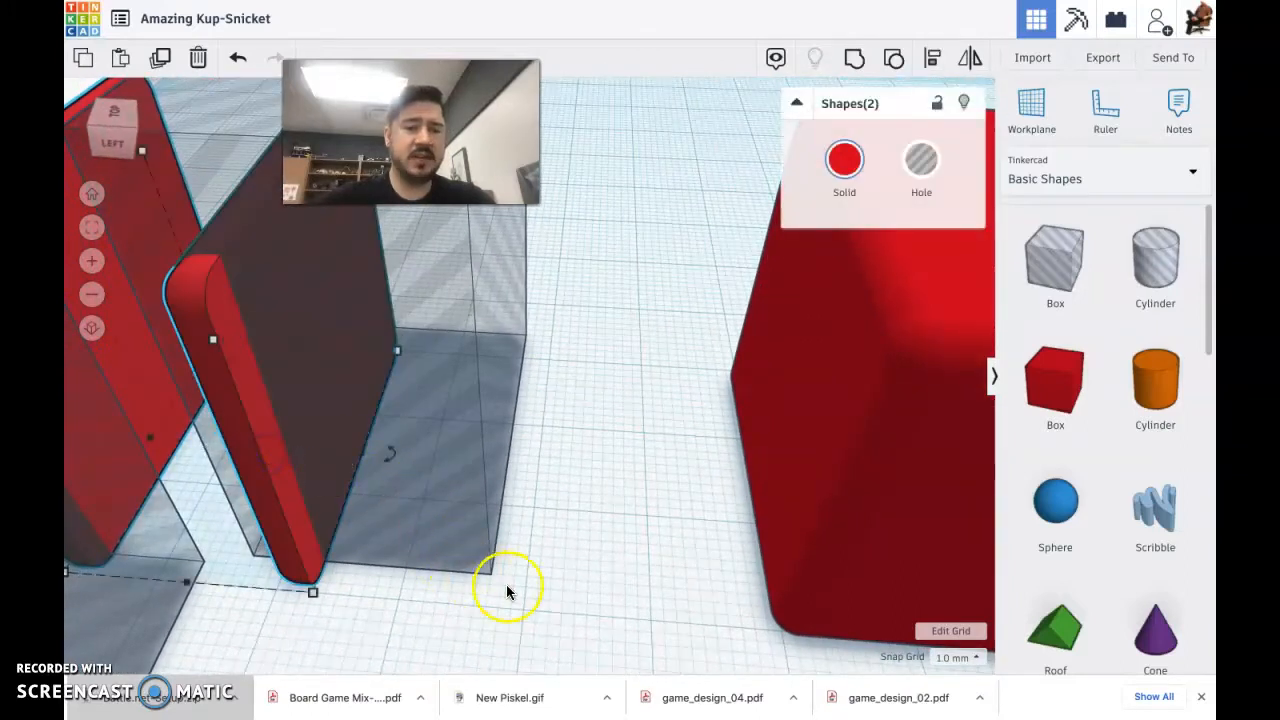
pyautogui.moveTo(488, 620); pyautogui.dragTo(307, 520)
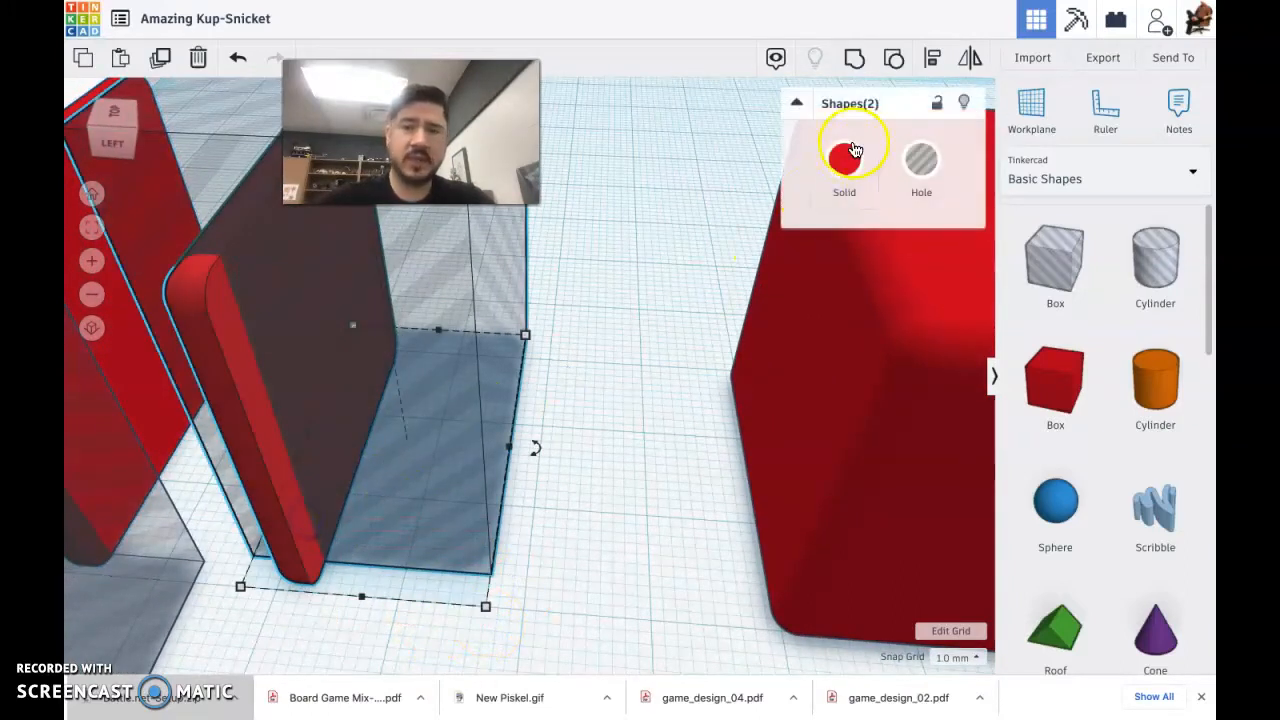
pyautogui.click(851, 58)
pyautogui.moveTo(309, 291); pyautogui.dragTo(440, 455, button='right')
pyautogui.click(510, 470)
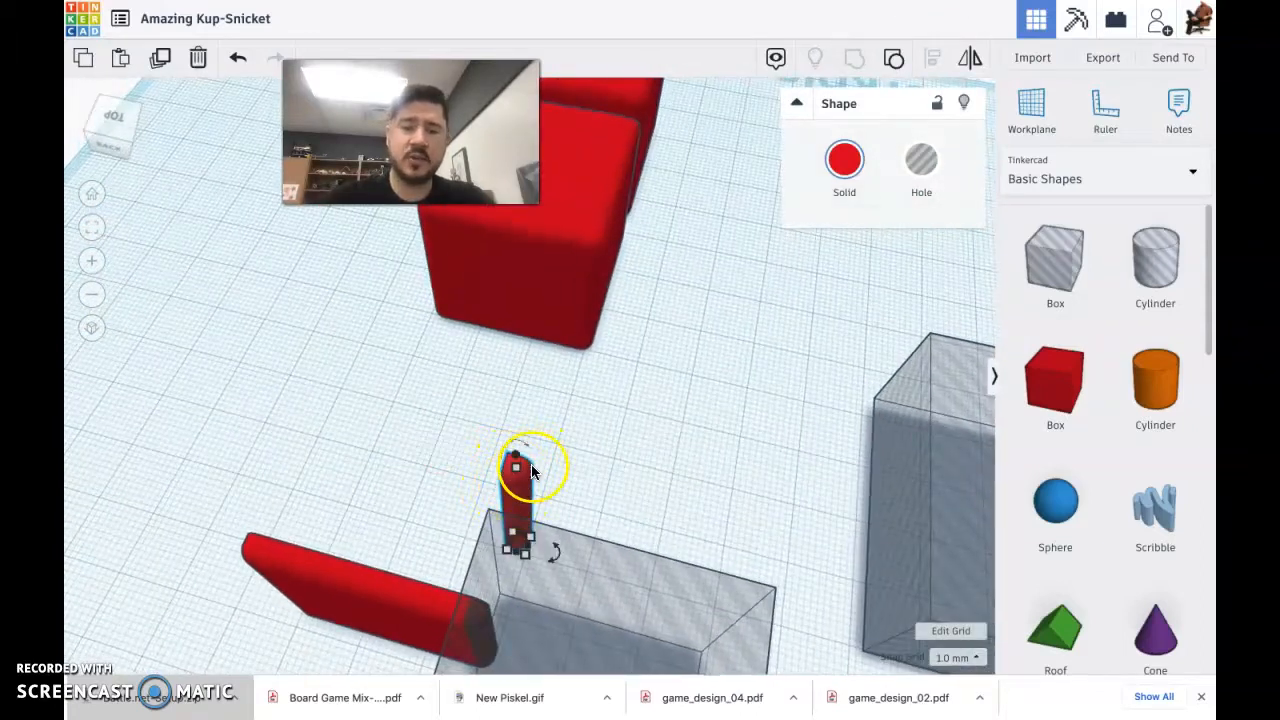
# - Duplicate the remaining slab's box hole and place the copy over the slab's opposite rounded end
pyautogui.moveTo(637, 450); pyautogui.dragTo(350, 449, button='right')
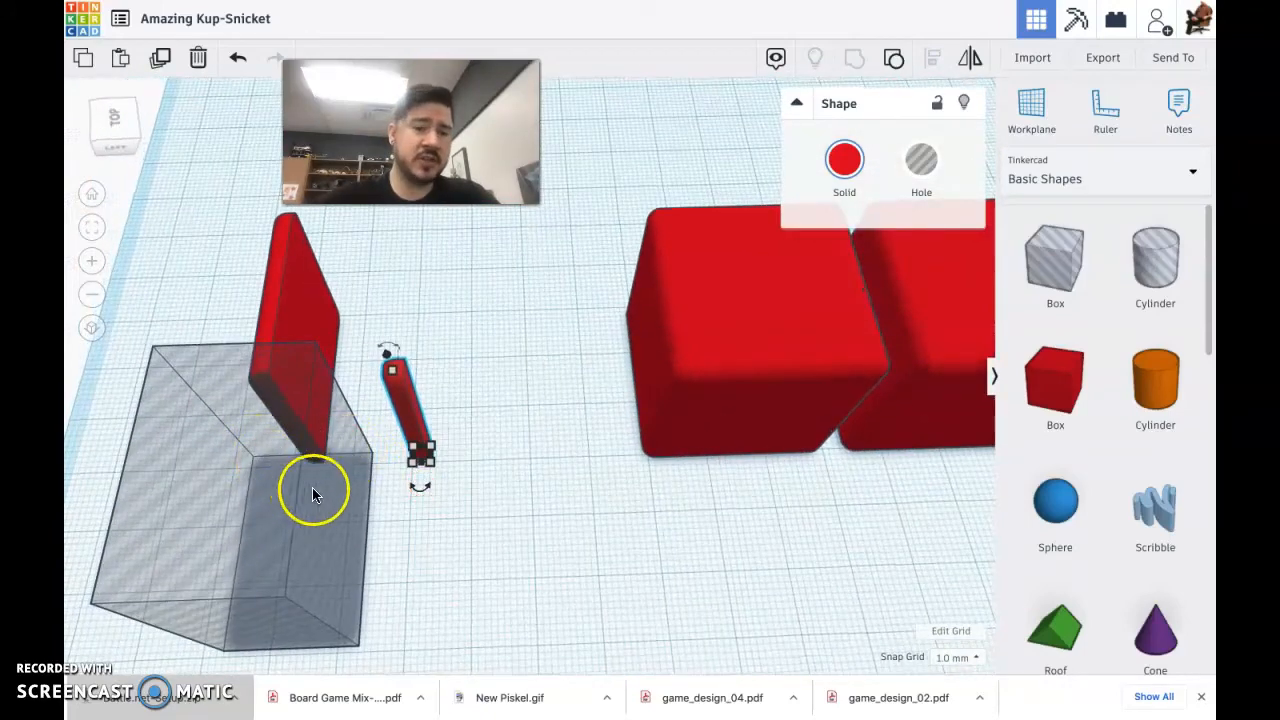
pyautogui.moveTo(432, 543); pyautogui.dragTo(500, 525, button='right')
pyautogui.click(629, 545)
pyautogui.keyDown('alt'); pyautogui.moveTo(742, 591); pyautogui.dragTo(296, 548); pyautogui.keyUp('alt')
pyautogui.moveTo(266, 523); pyautogui.dragTo(290, 560, button='right')
# - Group the slab with both box holes to cut off its two rounded ends
pyautogui.click(467, 554)
pyautogui.keyDown('shift'); pyautogui.click(270, 498); pyautogui.keyUp('shift')
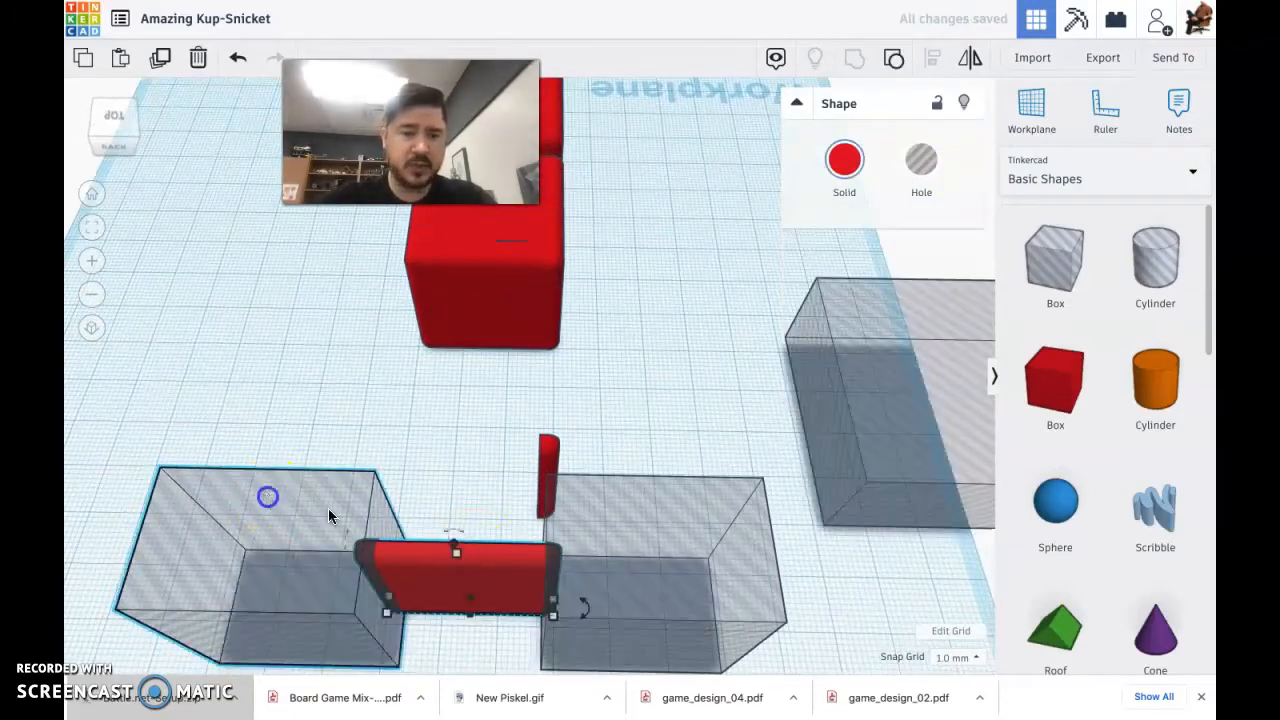
pyautogui.keyDown('shift'); pyautogui.click(689, 509); pyautogui.keyUp('shift')
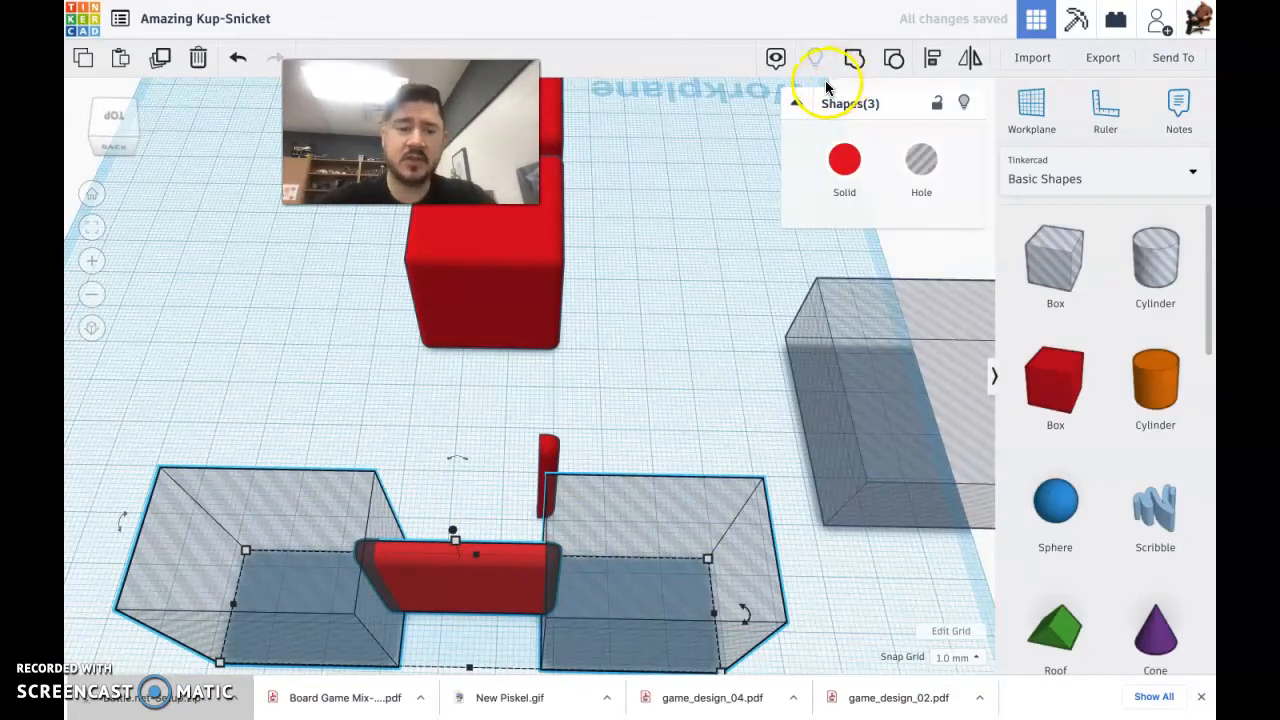
pyautogui.click(853, 57)
# - Move the trimmed slab up against the narrow rounded end strip
pyautogui.moveTo(704, 183); pyautogui.dragTo(586, 531, button='right')
pyautogui.moveTo(586, 531); pyautogui.dragTo(538, 439)
pyautogui.scroll(1, 537, 440)
pyautogui.moveTo(720, 390); pyautogui.dragTo(743, 367, button='right')
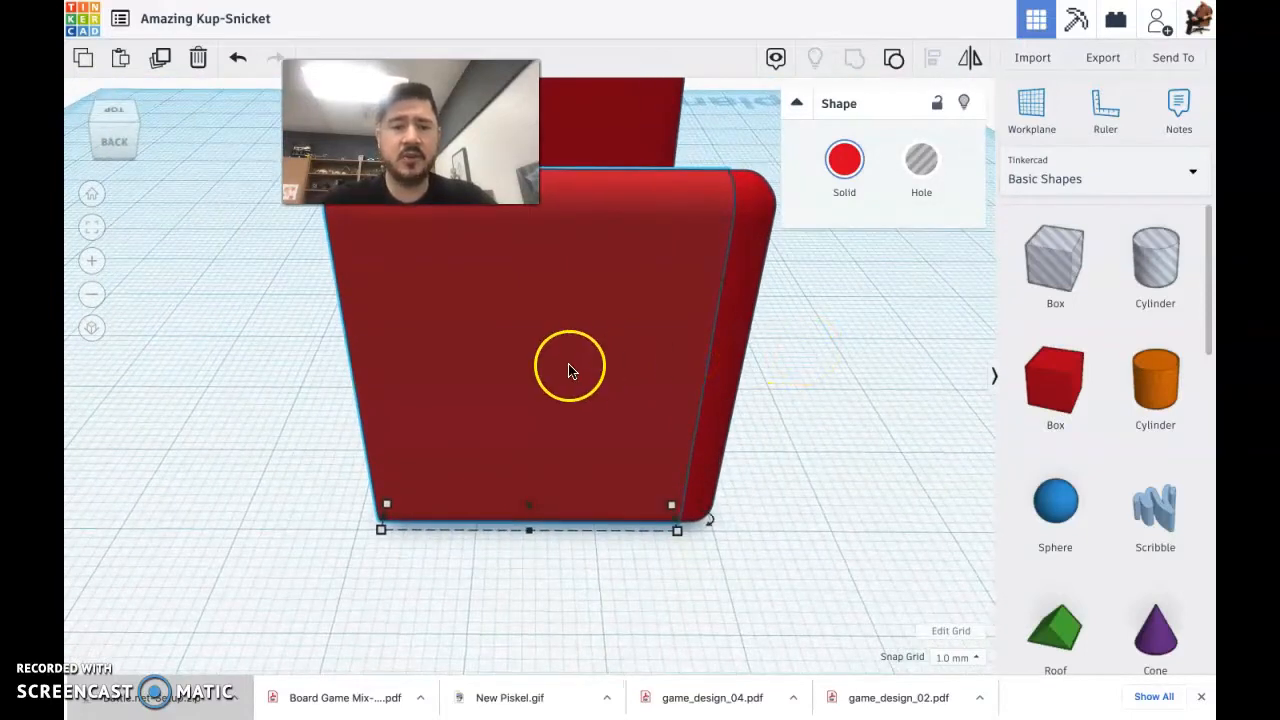
pyautogui.click(833, 486)
# - Stretch the trimmed slab lengthwise away from the end strip to about 60 mm
pyautogui.moveTo(629, 400); pyautogui.dragTo(488, 366, button='right')
pyautogui.scroll(-3, 431, 386)
pyautogui.click(500, 391)
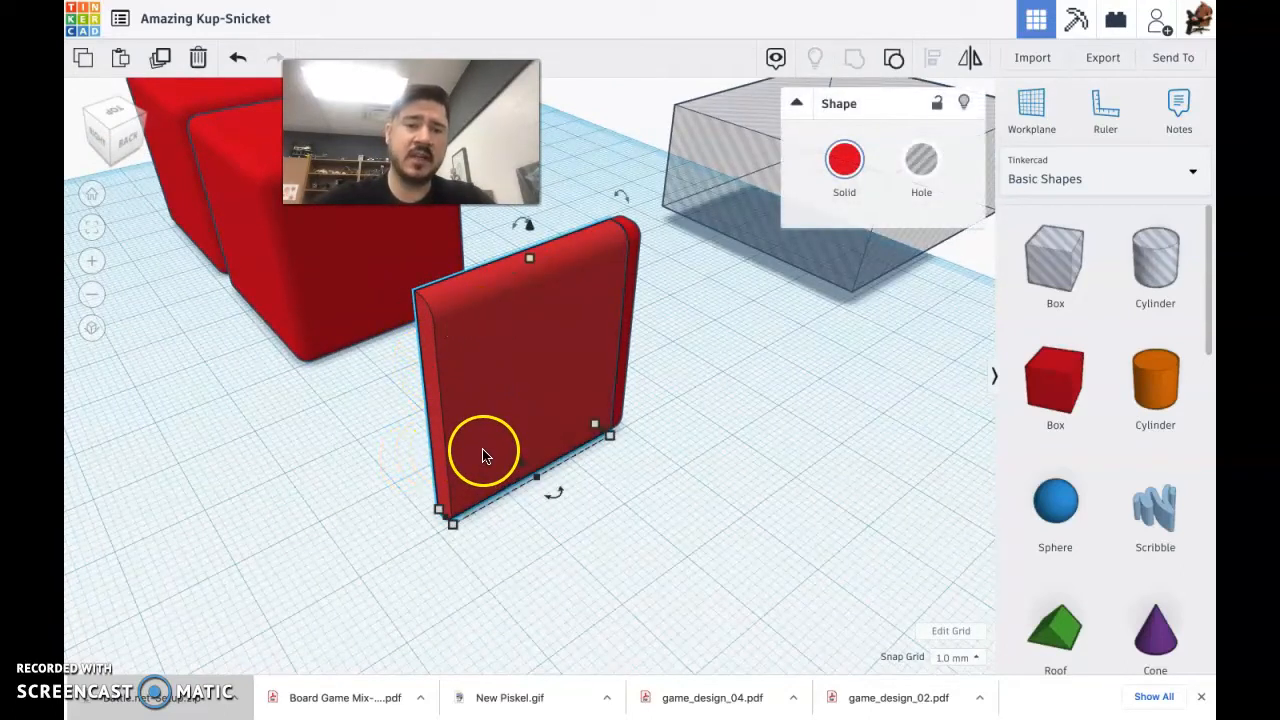
pyautogui.moveTo(453, 515); pyautogui.dragTo(150, 690)
pyautogui.scroll(-1, 293, 557)
pyautogui.moveTo(293, 557); pyautogui.dragTo(368, 606, button='right')
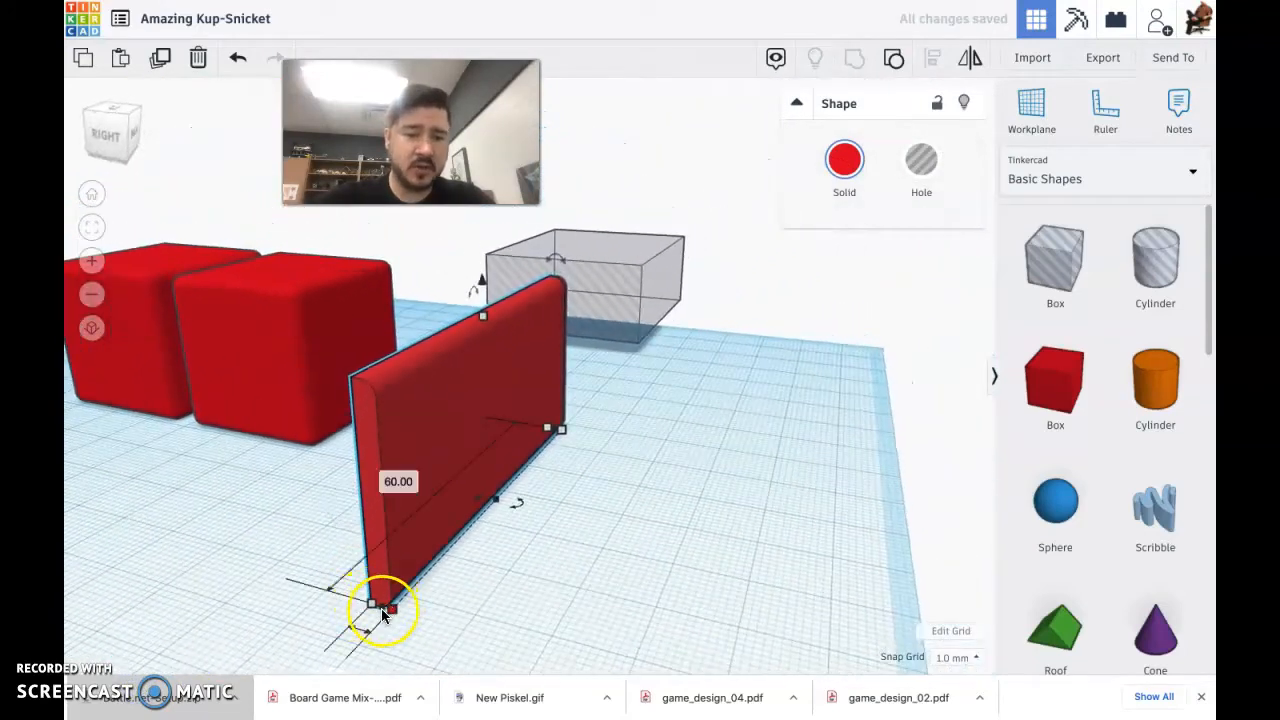
pyautogui.moveTo(381, 608); pyautogui.dragTo(366, 629)
pyautogui.moveTo(597, 509); pyautogui.dragTo(590, 490, button='right')
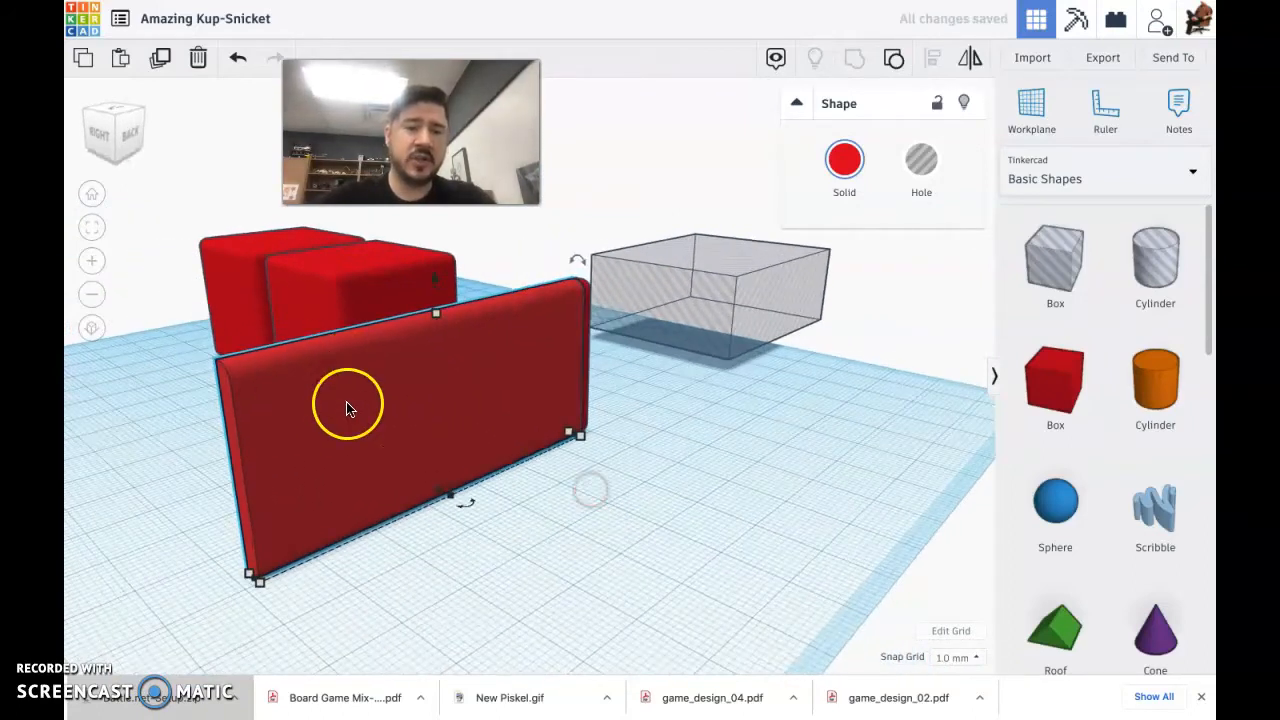
pyautogui.moveTo(439, 307); pyautogui.dragTo(440, 148)
pyautogui.moveTo(345, 325); pyautogui.dragTo(386, 323, button='right')
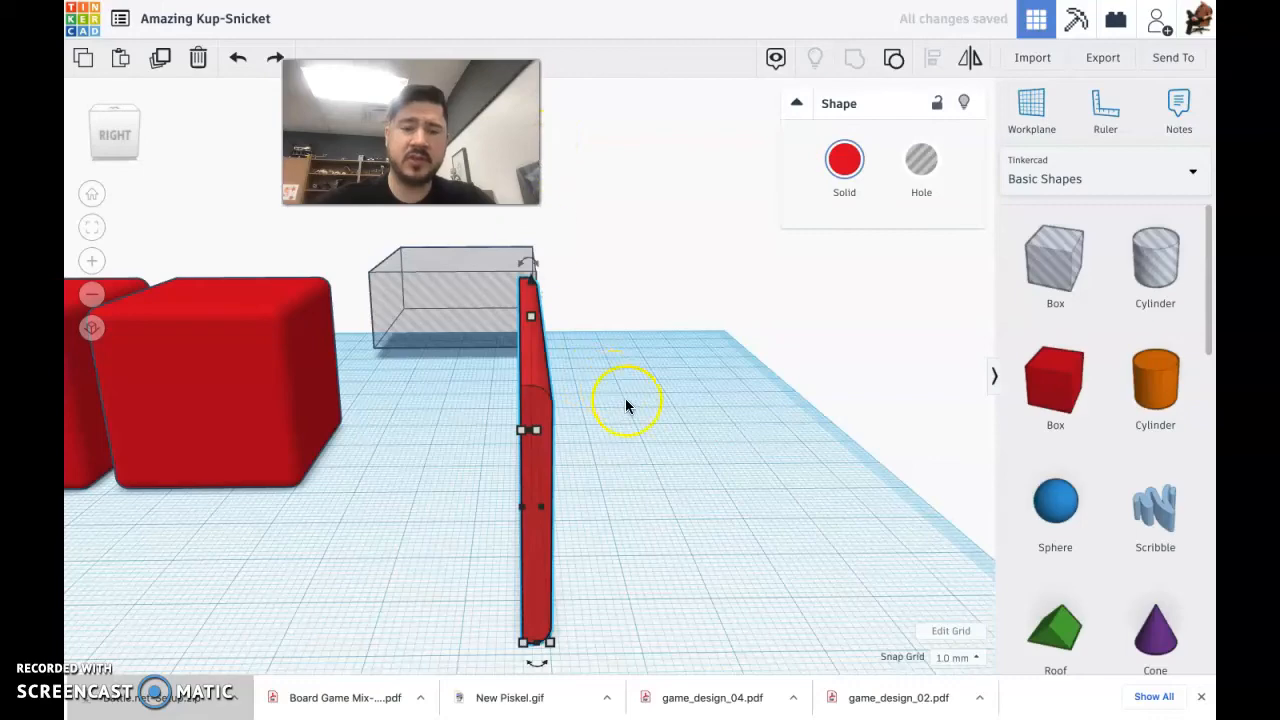
pyautogui.click(650, 450)
pyautogui.moveTo(643, 512); pyautogui.dragTo(605, 488, button='right')
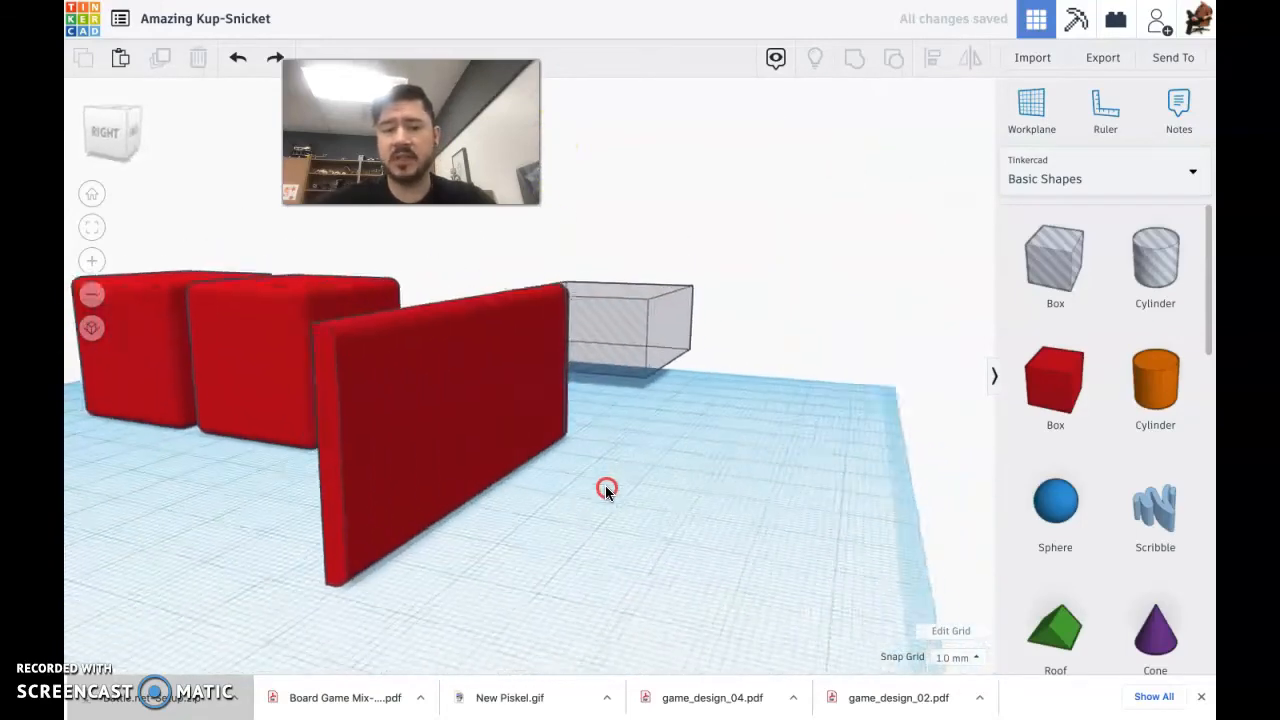
pyautogui.moveTo(617, 418); pyautogui.dragTo(507, 458, button='right')
# - Move the large spare box hole under the long slab and set it at an elevation of about -18 mm, overlapping the slab's bottom edge
pyautogui.moveTo(912, 362); pyautogui.dragTo(462, 417)
pyautogui.moveTo(462, 417); pyautogui.dragTo(504, 440, button='right')
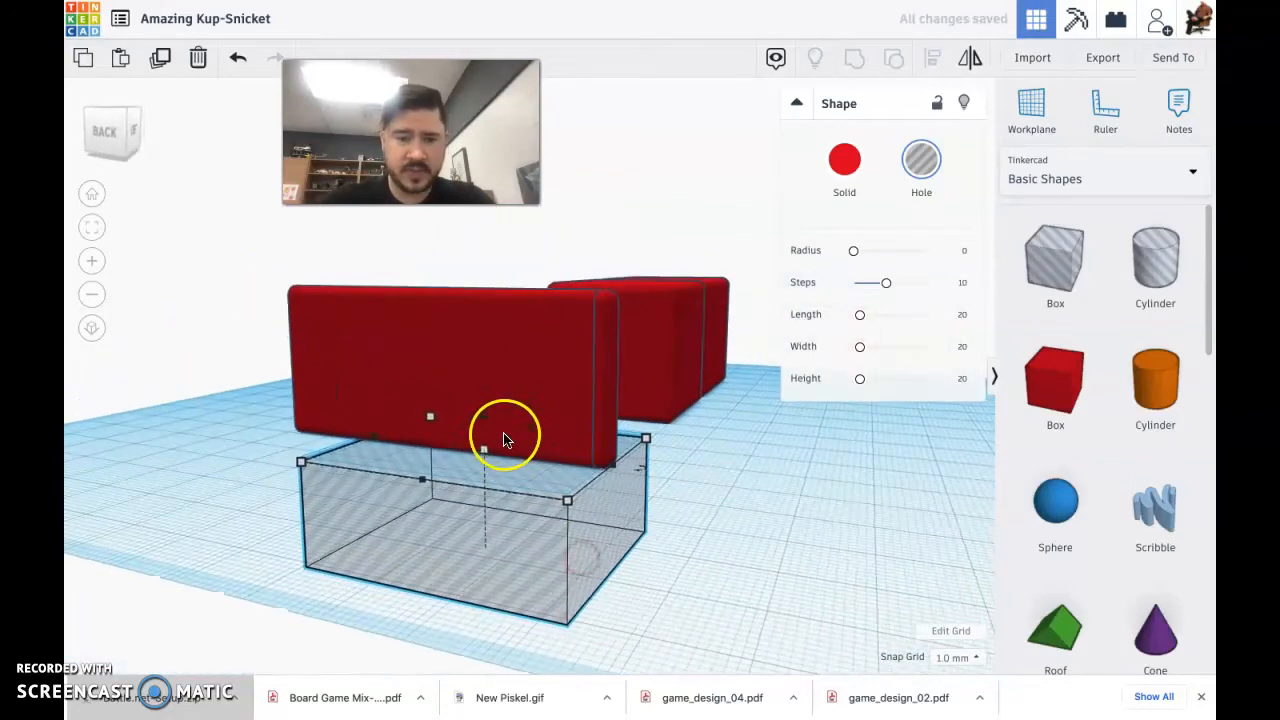
pyautogui.moveTo(481, 420); pyautogui.dragTo(487, 416)
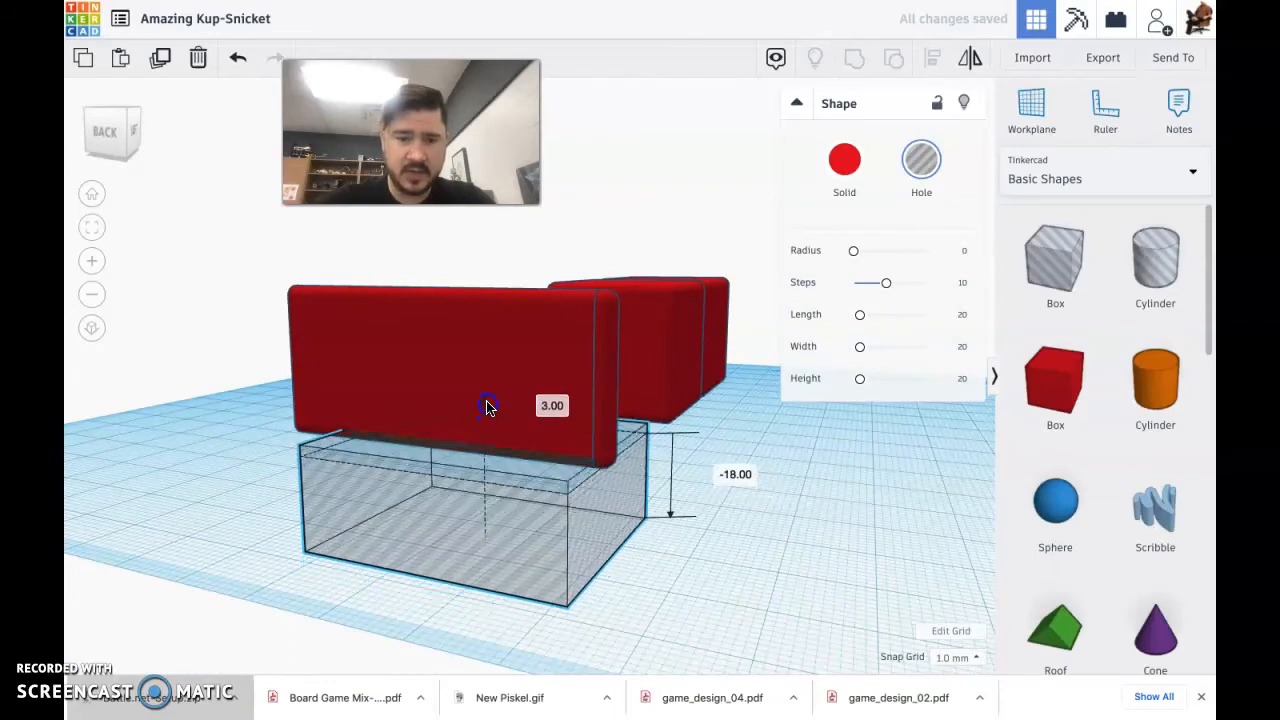
# - Lengthen the box hole under the slab so that it extends past both of the slab's ends
pyautogui.moveTo(585, 472); pyautogui.dragTo(350, 513, button='right')
pyautogui.moveTo(330, 467); pyautogui.dragTo(216, 471)
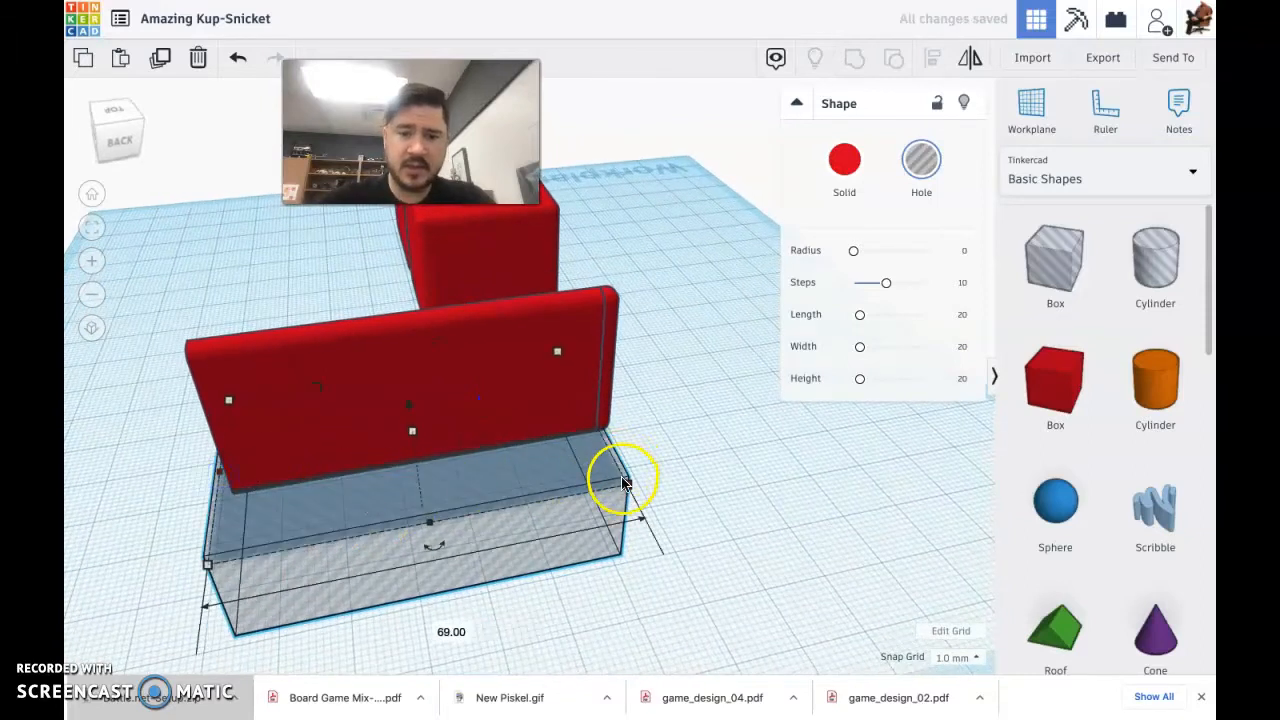
pyautogui.moveTo(590, 413); pyautogui.dragTo(632, 401)
# - Duplicate the box hole off to the side and group the original with the long slab, cutting away the slab's bottom edge
pyautogui.keyDown('alt'); pyautogui.moveTo(513, 522); pyautogui.dragTo(906, 420); pyautogui.keyUp('alt')
pyautogui.click(300, 380)
pyautogui.click(291, 486)
pyautogui.keyDown('shift'); pyautogui.click(324, 566); pyautogui.keyUp('shift')
pyautogui.click(855, 57)
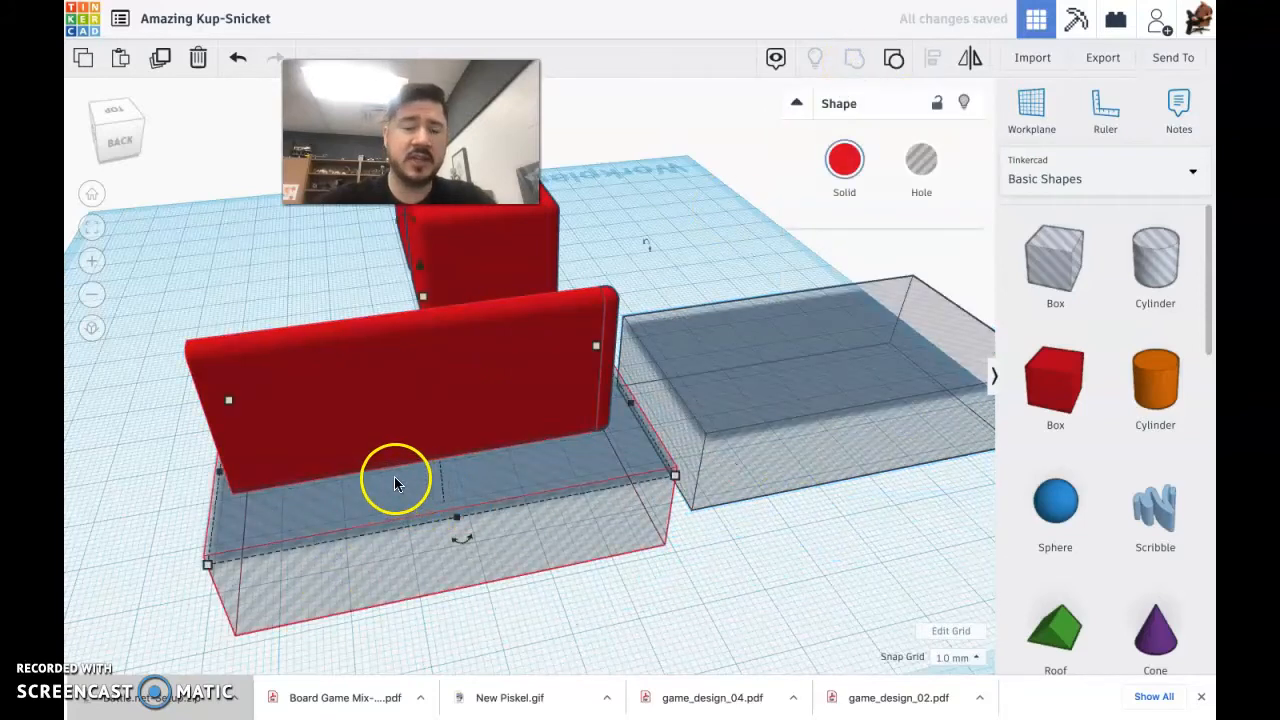
# - Move the duplicated box hole under the rounded end strip
pyautogui.moveTo(408, 500); pyautogui.dragTo(332, 473, button='right')
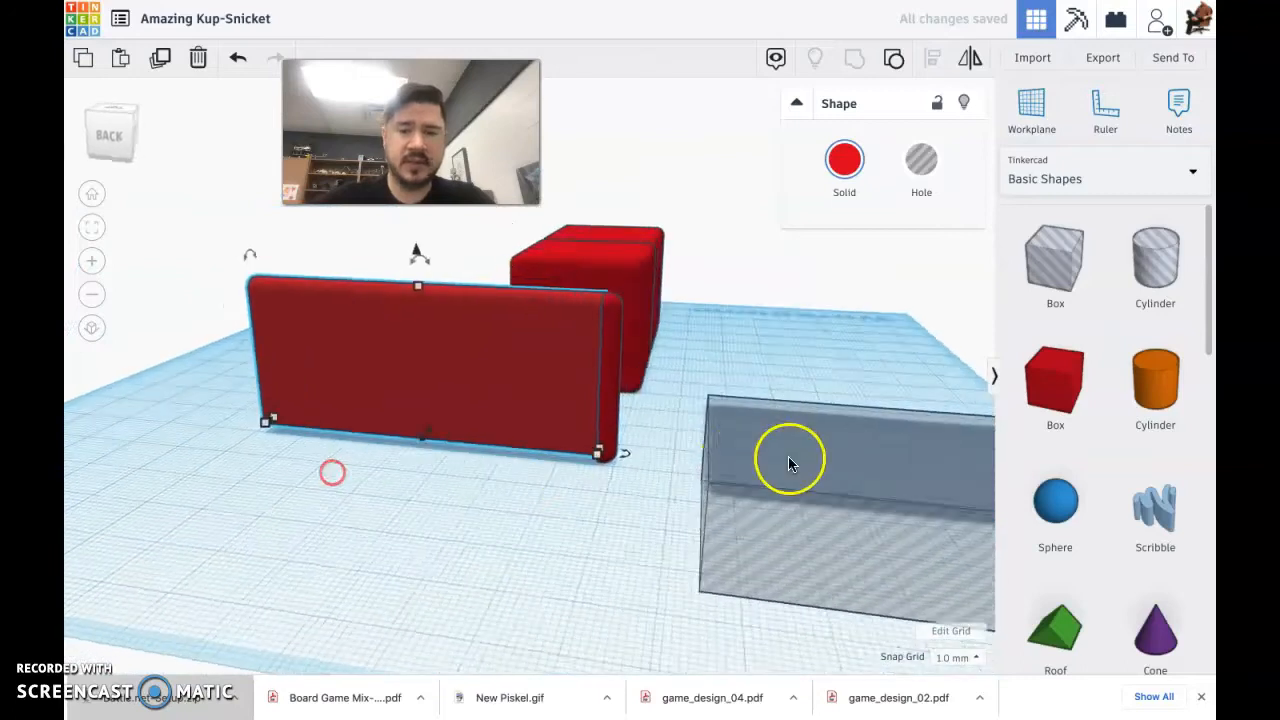
pyautogui.click(788, 460)
pyautogui.moveTo(891, 520); pyautogui.dragTo(725, 560)
pyautogui.moveTo(725, 560); pyautogui.dragTo(731, 470, button='right')
pyautogui.click(731, 470)
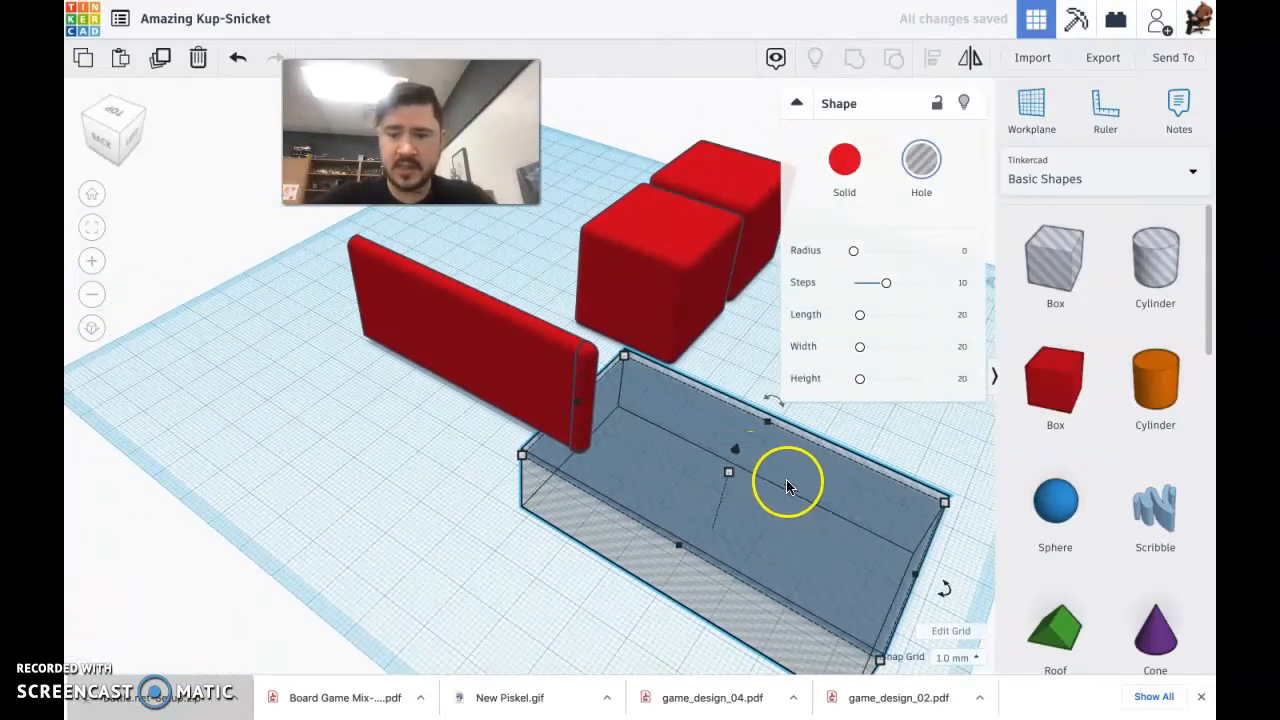
# - Shrink the box hole under the end strip to about 15 mm across and 10 mm along the slab's length
pyautogui.moveTo(769, 430); pyautogui.dragTo(735, 507)
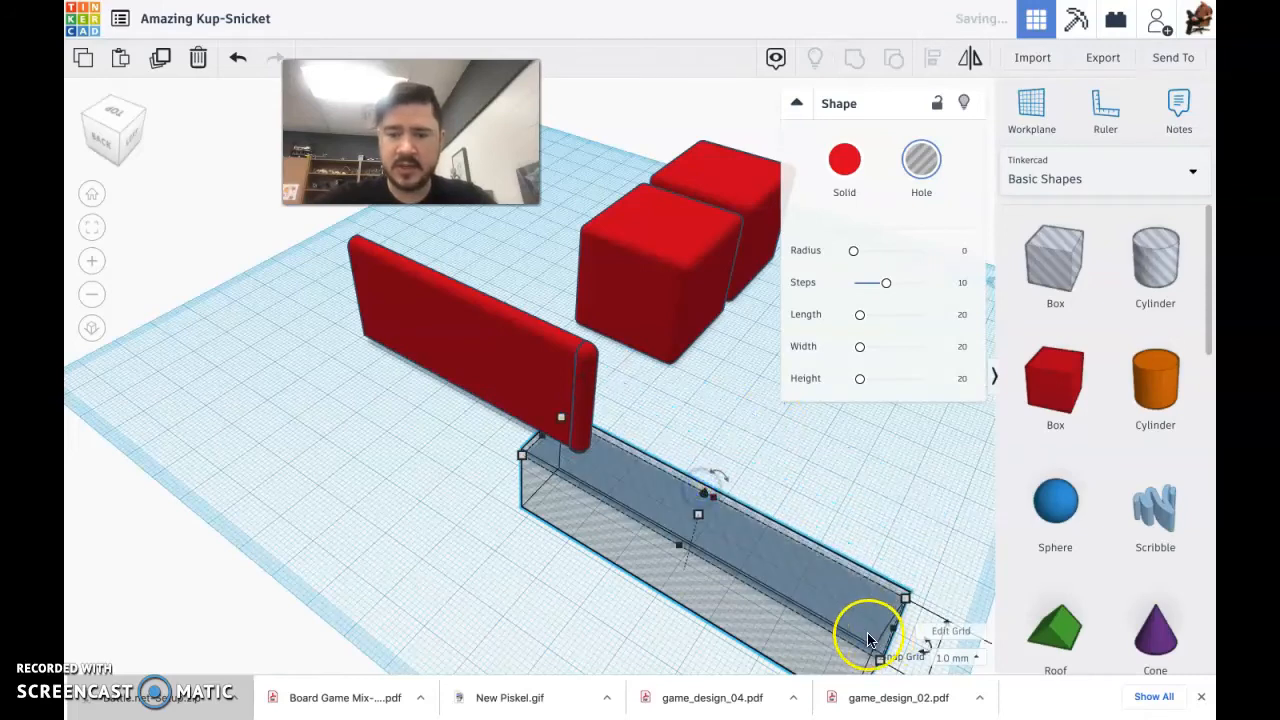
pyautogui.scroll(-8, 868, 637)
pyautogui.scroll(3, 651, 494)
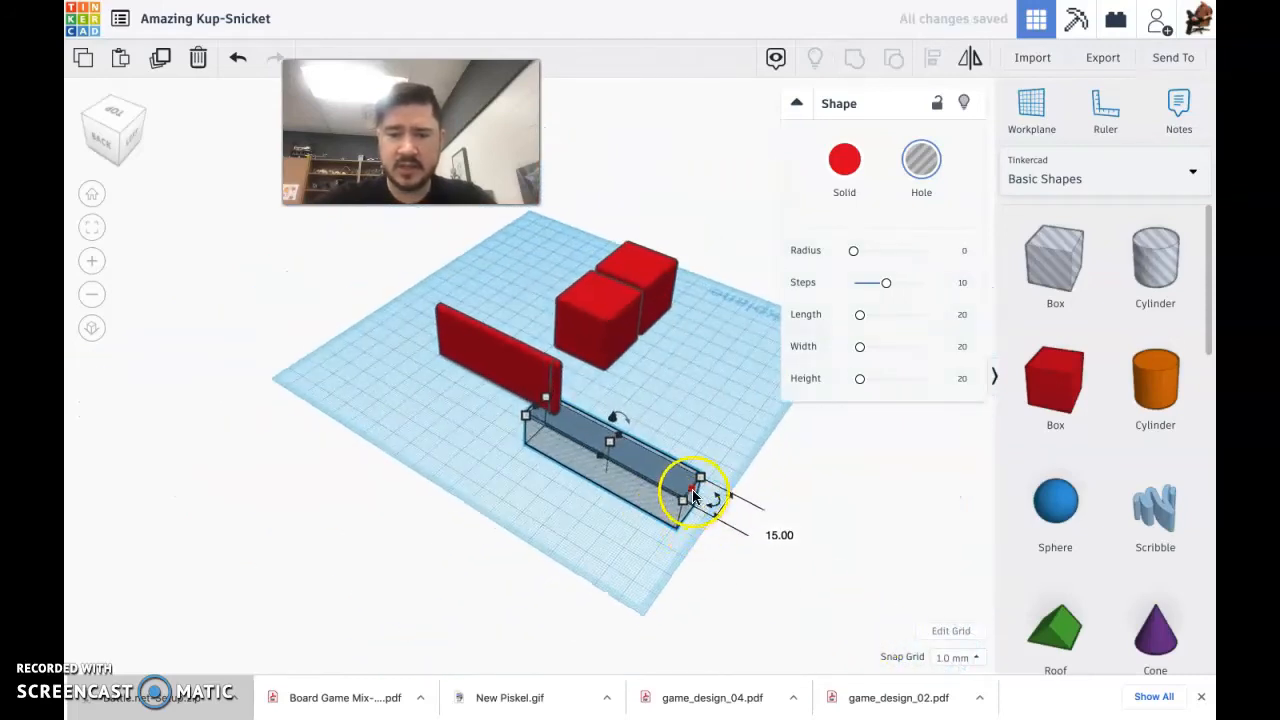
pyautogui.moveTo(693, 496); pyautogui.dragTo(583, 432)
pyautogui.scroll(10, 569, 424)
pyautogui.moveTo(605, 352); pyautogui.dragTo(663, 366, button='right')
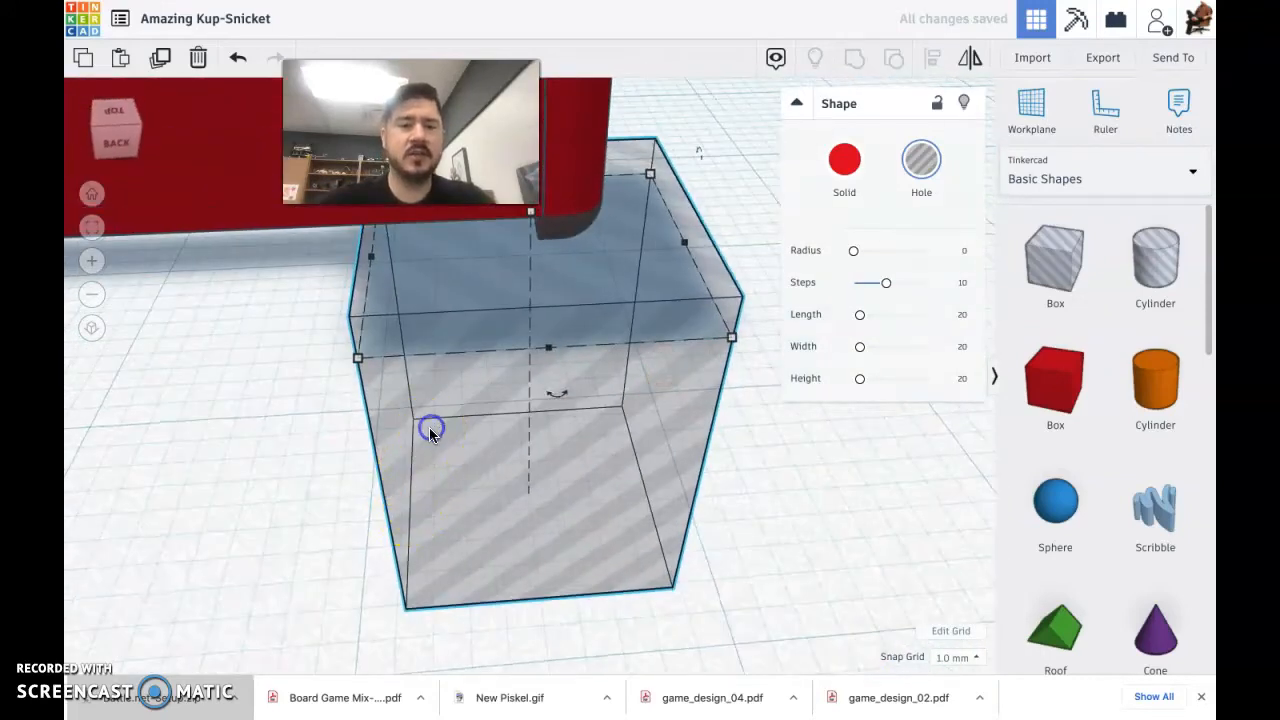
pyautogui.moveTo(408, 378); pyautogui.dragTo(380, 262, button='right')
pyautogui.moveTo(373, 267); pyautogui.dragTo(477, 259)
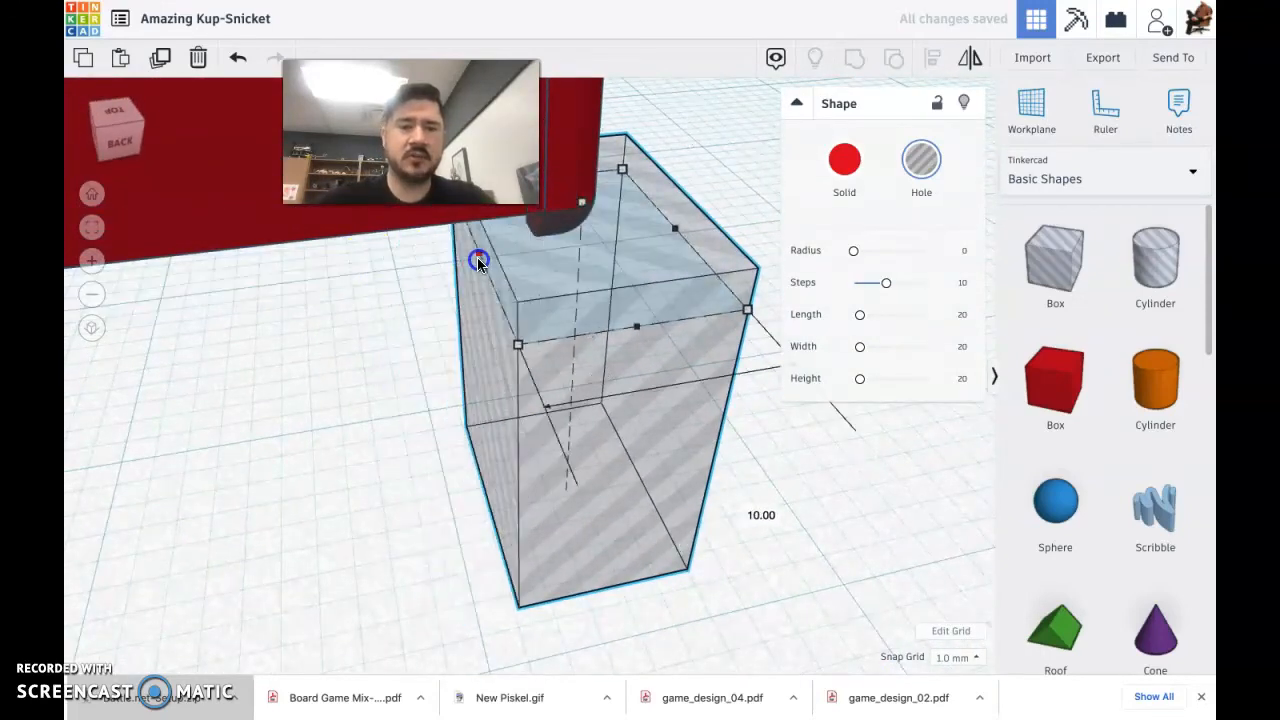
# - Group the box hole with the rounded end strip to cut away the strip's bottom edge
pyautogui.moveTo(791, 379); pyautogui.dragTo(714, 415, button='right')
pyautogui.scroll(-1, 672, 374)
pyautogui.scroll(-2, 665, 374)
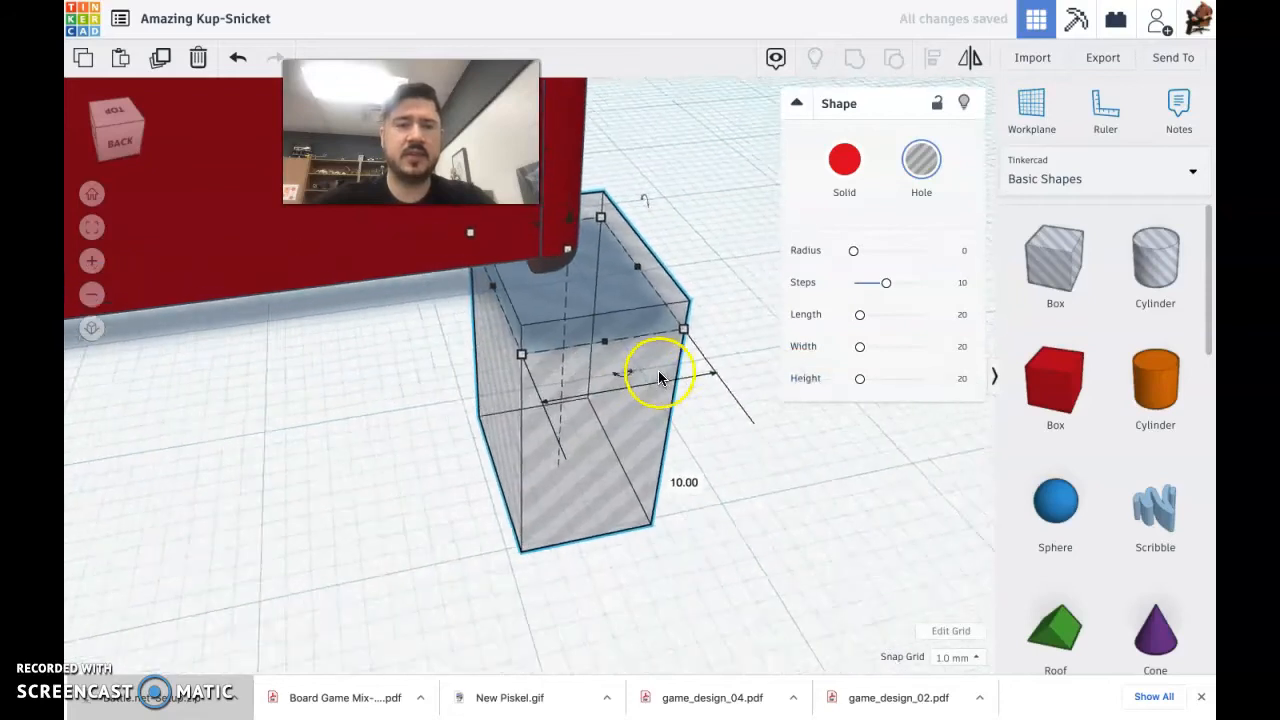
pyautogui.keyDown('shift'); pyautogui.click(564, 168); pyautogui.keyUp('shift')
pyautogui.click(853, 67)
# - Try moving the rounded end strip away from the long slab's end
pyautogui.moveTo(800, 380); pyautogui.dragTo(639, 484, button='right')
pyautogui.moveTo(403, 500); pyautogui.dragTo(563, 209, button='right')
pyautogui.click(650, 270)
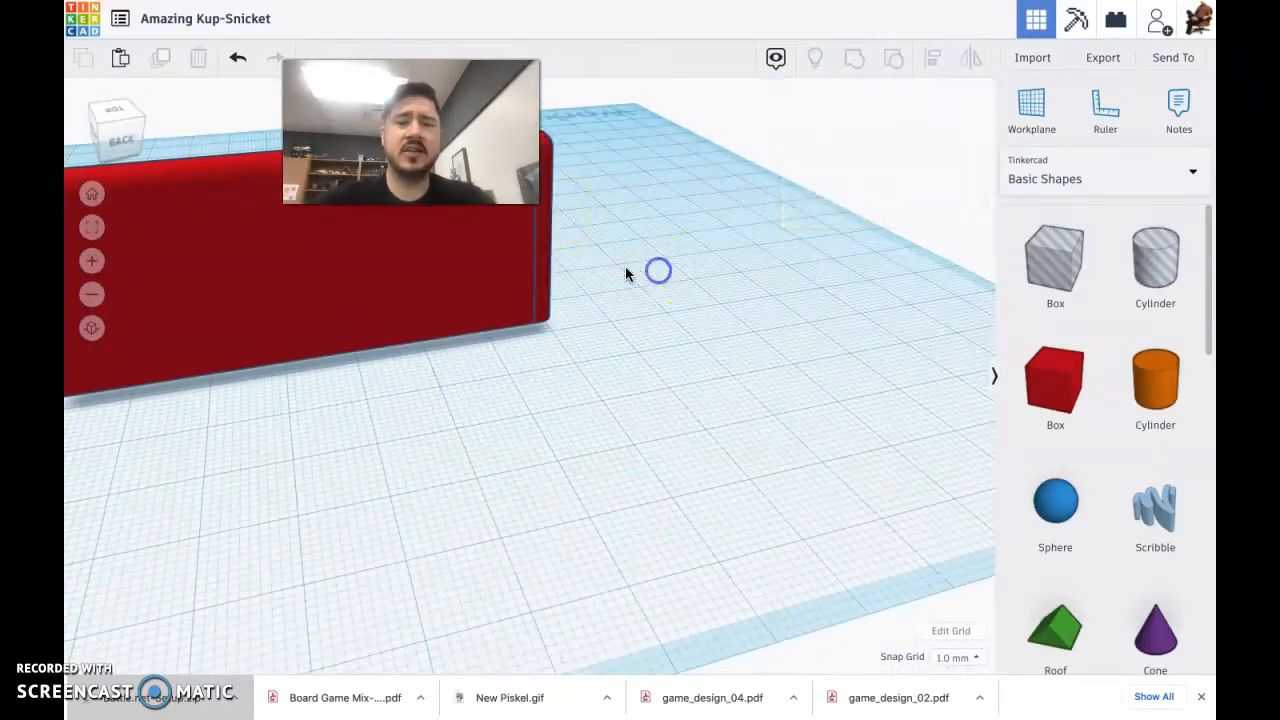
pyautogui.moveTo(551, 248); pyautogui.dragTo(650, 248)
pyautogui.moveTo(635, 285); pyautogui.dragTo(727, 352, button='right')
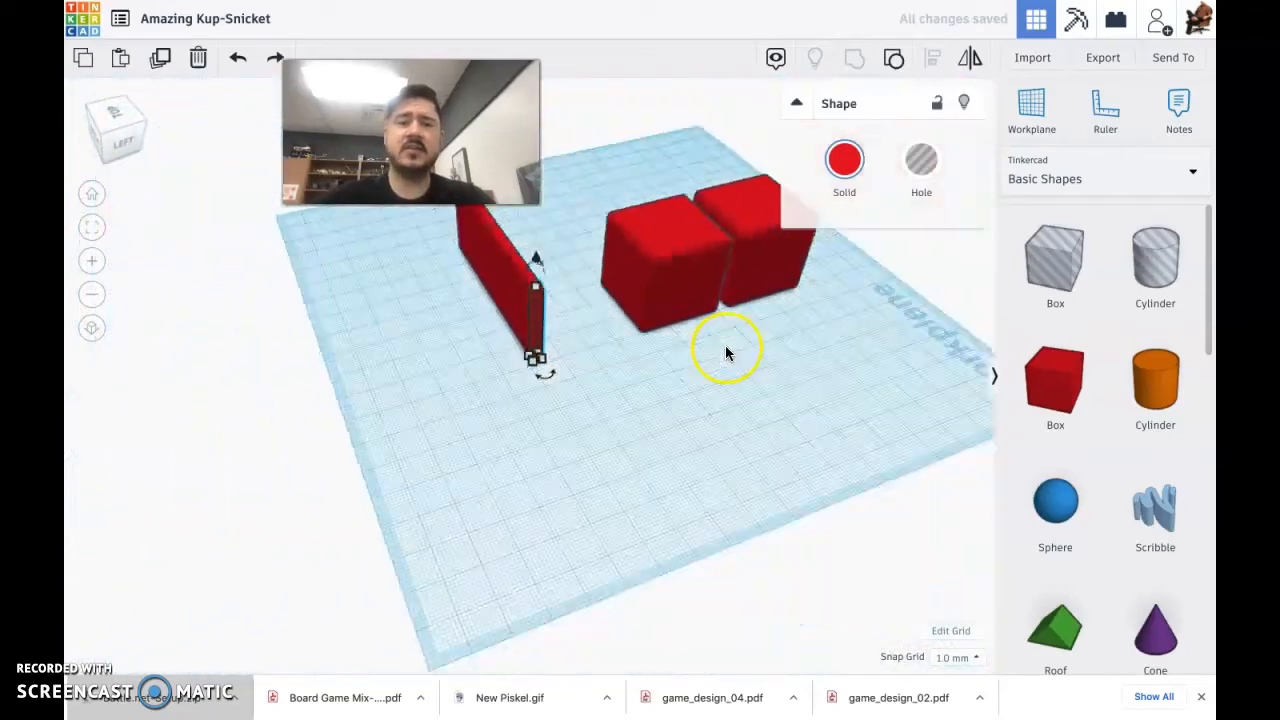
# - Delete the two leftover rounded cubes beside the slab
pyautogui.scroll(-5, 726, 352)
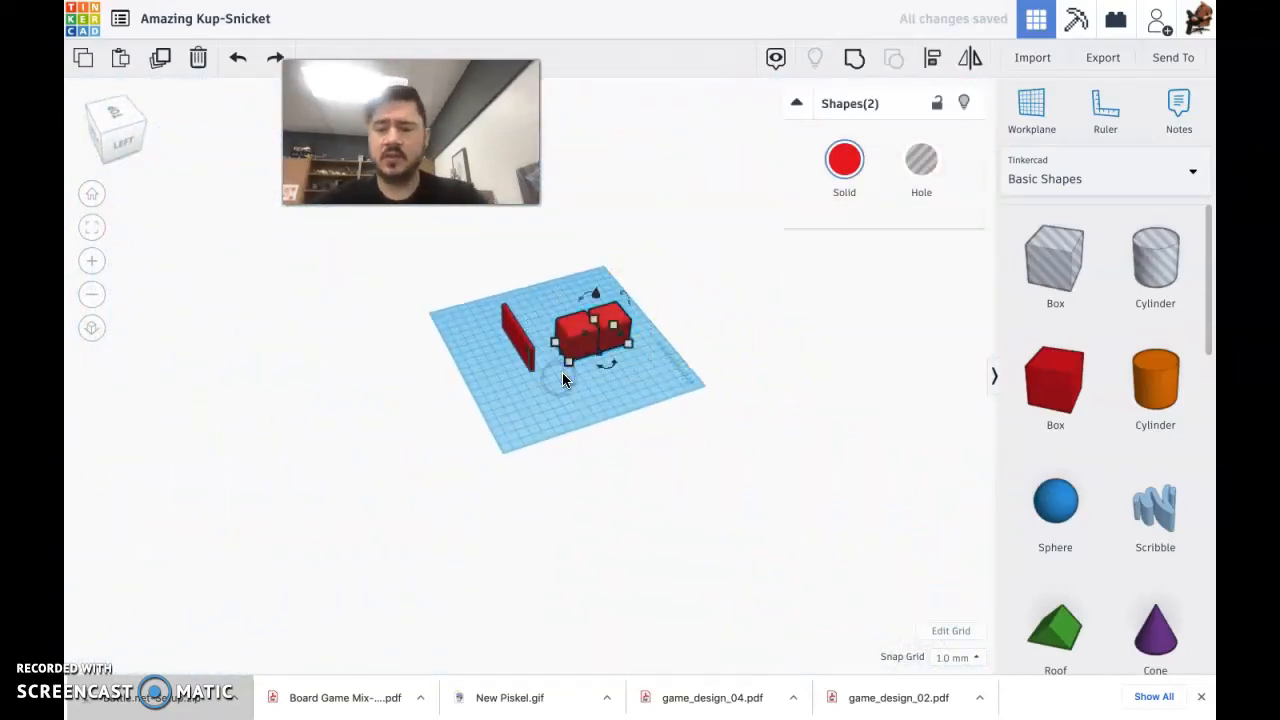
pyautogui.press('Delete')
pyautogui.scroll(8, 540, 334)
pyautogui.scroll(-2, 700, 470)
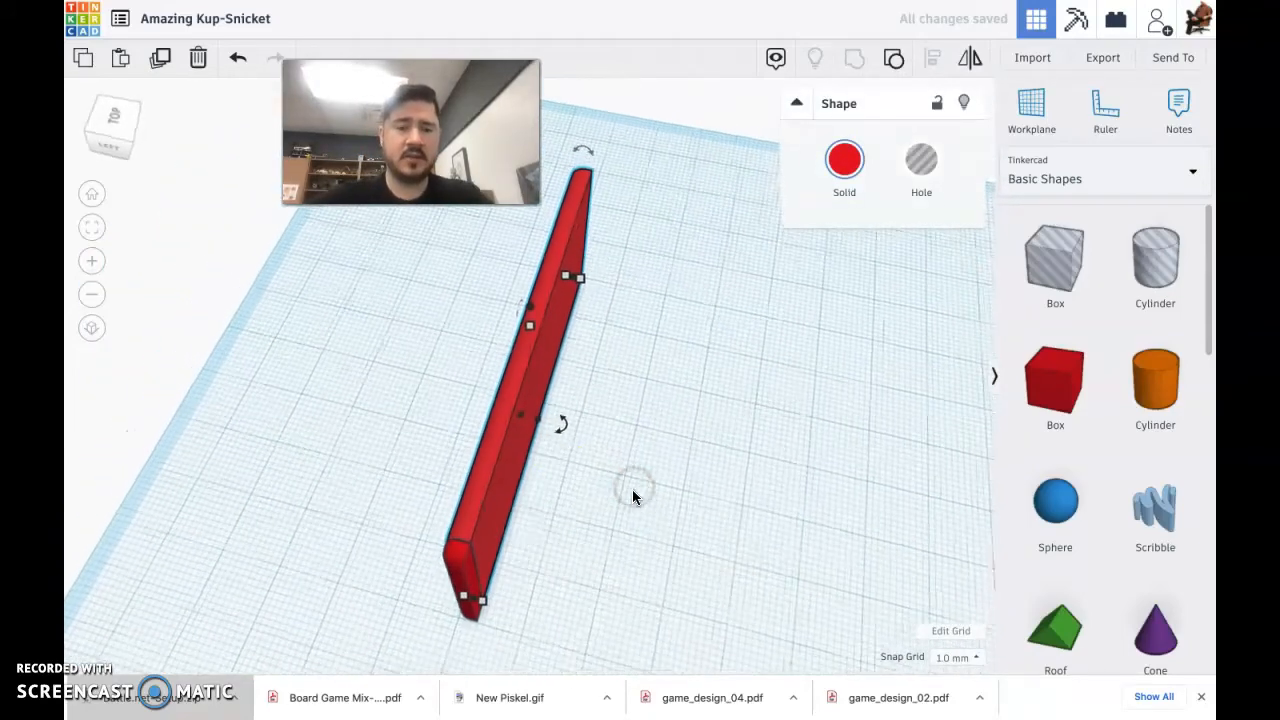
# - Duplicate the long slab 27 mm to the side and rotate the copy perpendicular to the original
pyautogui.keyDown('alt'); pyautogui.moveTo(494, 481); pyautogui.dragTo(700, 522); pyautogui.keyUp('alt')
pyautogui.scroll(-2, 700, 524)
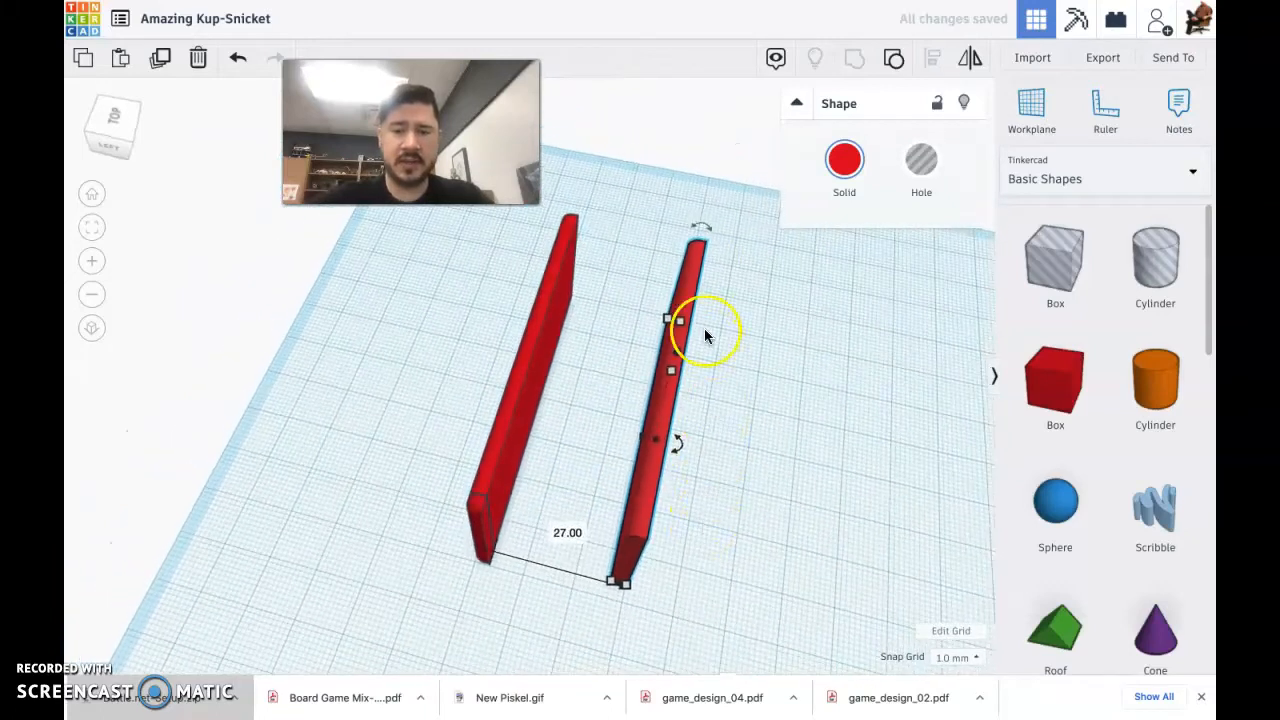
pyautogui.moveTo(677, 452); pyautogui.dragTo(771, 347)
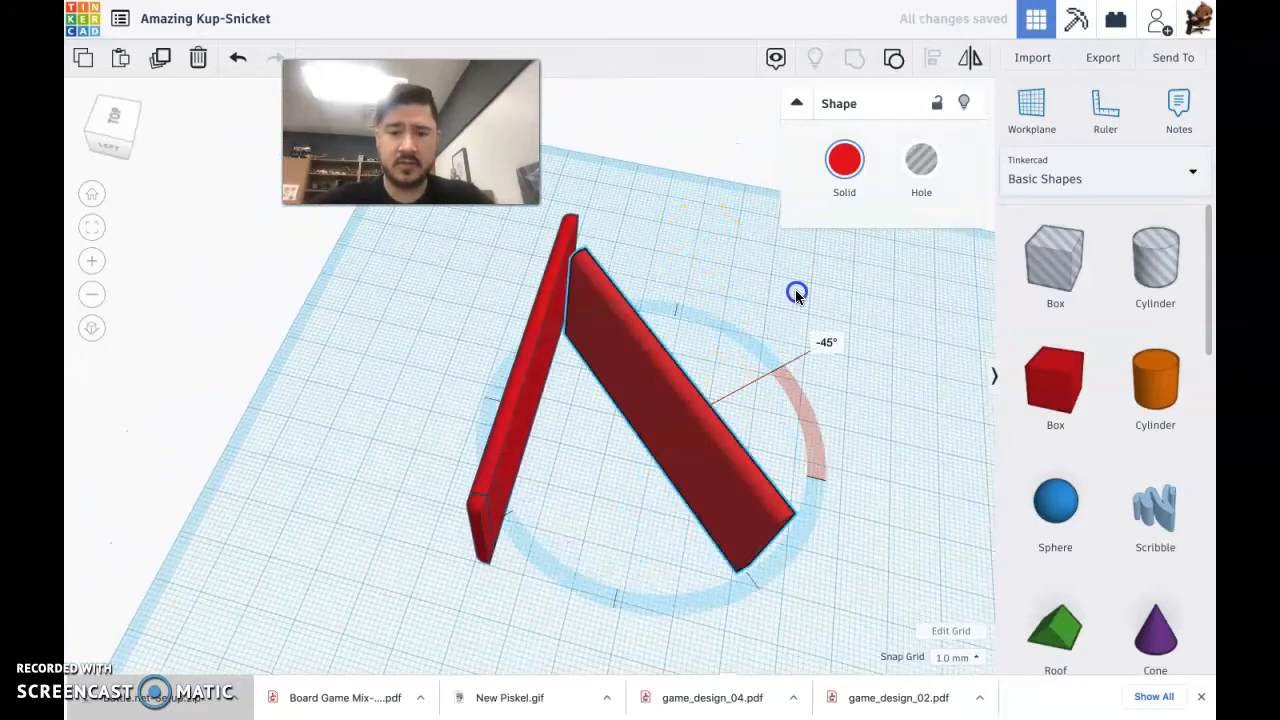
pyautogui.moveTo(797, 294); pyautogui.dragTo(638, 270)
# - Move the rotated slab to the end of the original slab so the two walls meet in a corner
pyautogui.moveTo(585, 425); pyautogui.dragTo(587, 556)
pyautogui.scroll(-3, 692, 584)
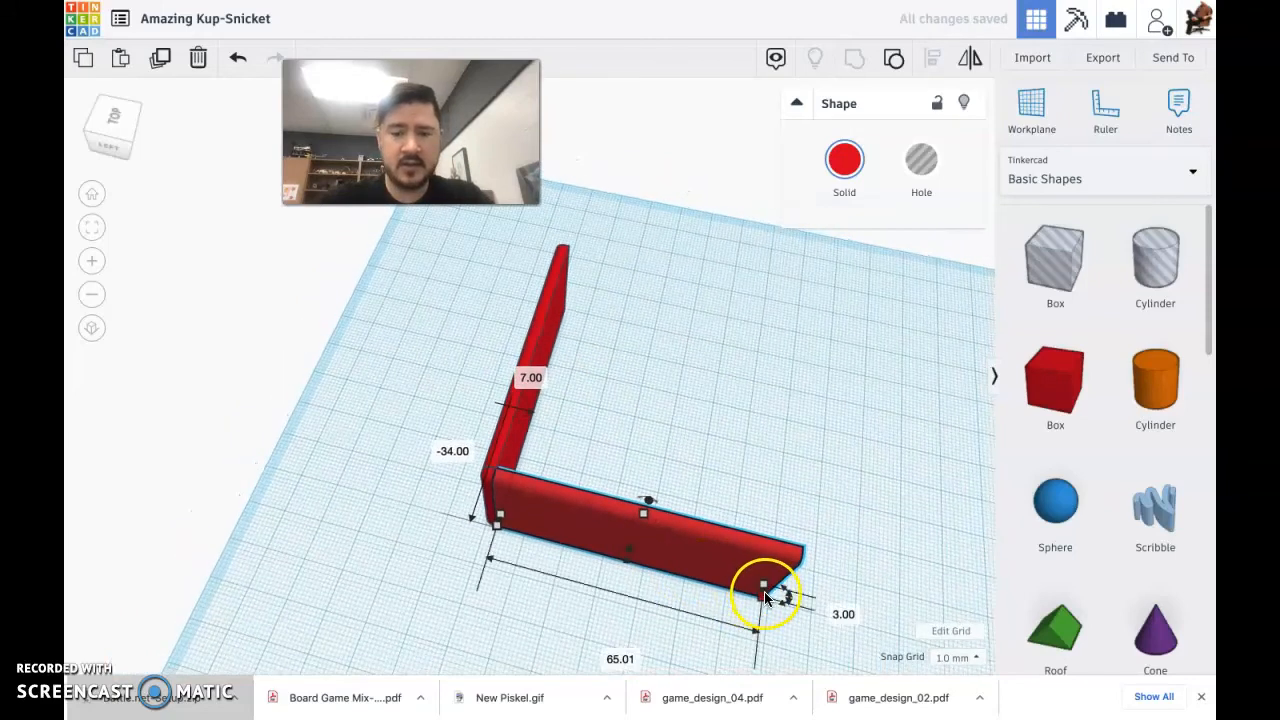
pyautogui.moveTo(752, 568); pyautogui.dragTo(739, 527, button='right')
pyautogui.click(600, 476)
pyautogui.click(623, 447)
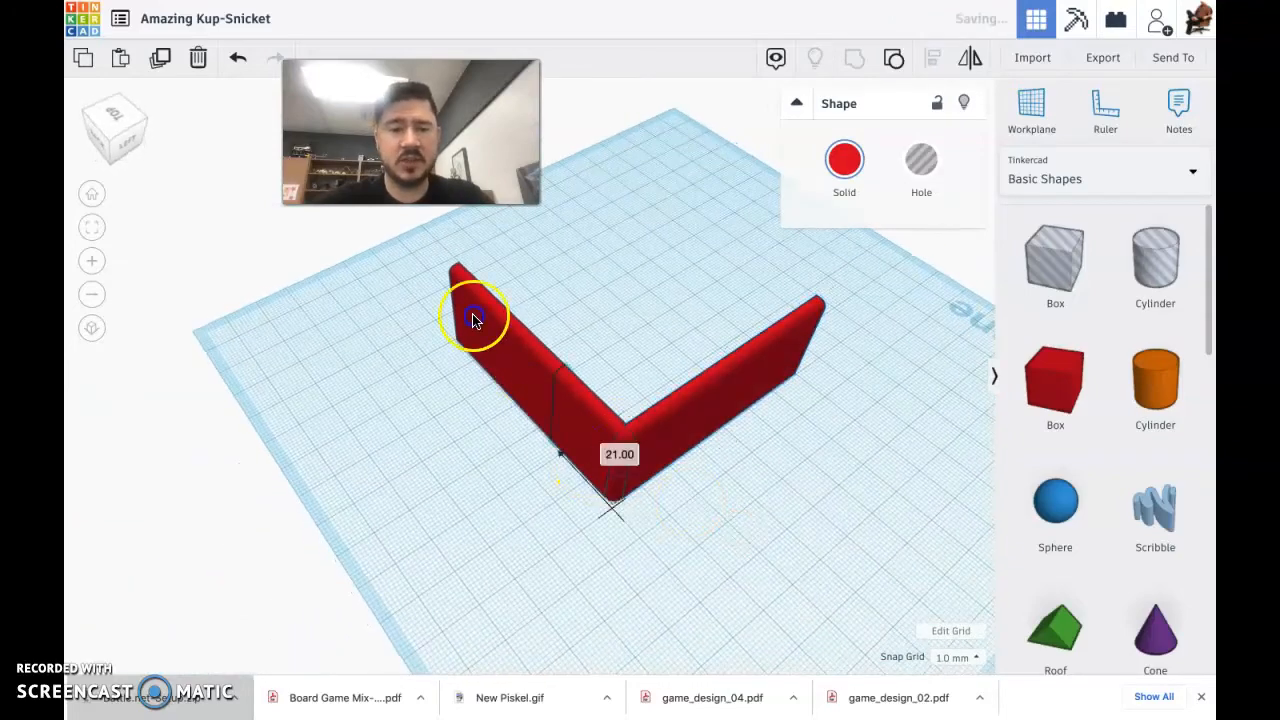
pyautogui.moveTo(434, 286); pyautogui.dragTo(434, 285)
# - Mirror the rounded end strip and move it 3 mm against the slab's end to form a rounded corner
pyautogui.moveTo(597, 360); pyautogui.dragTo(582, 508, button='right')
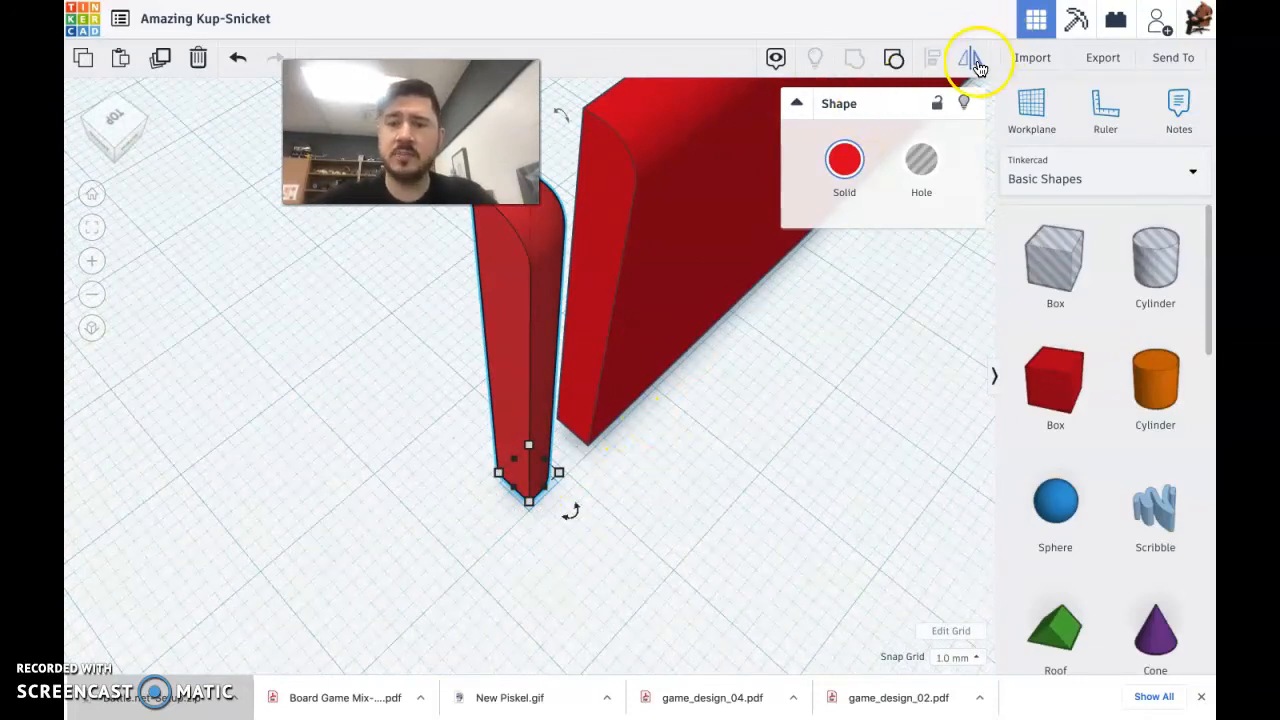
pyautogui.click(478, 442)
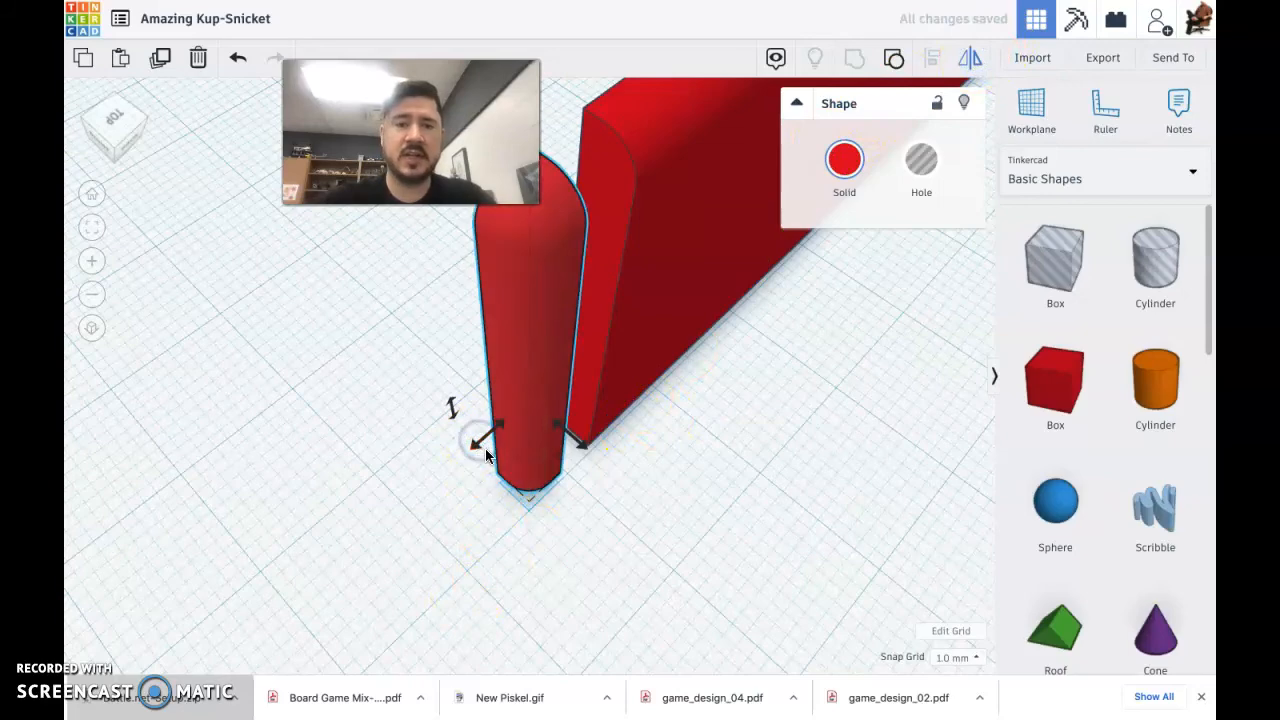
pyautogui.moveTo(562, 364); pyautogui.dragTo(584, 344)
pyautogui.scroll(-4, 634, 380)
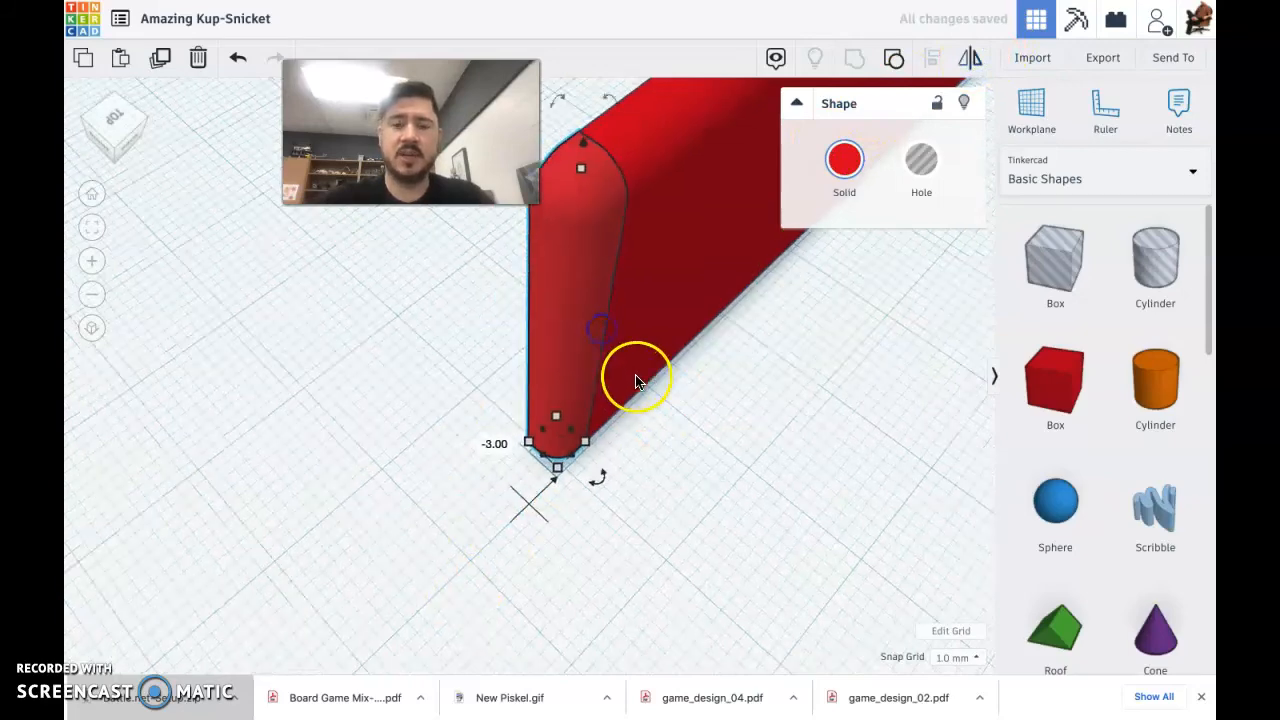
# - Duplicate a wall slab to the opposite side, mirror the copy, and shift it 1 mm to line up with the corner strip
pyautogui.moveTo(477, 366); pyautogui.dragTo(614, 386, button='right')
pyautogui.moveTo(503, 375); pyautogui.dragTo(363, 314, button='right')
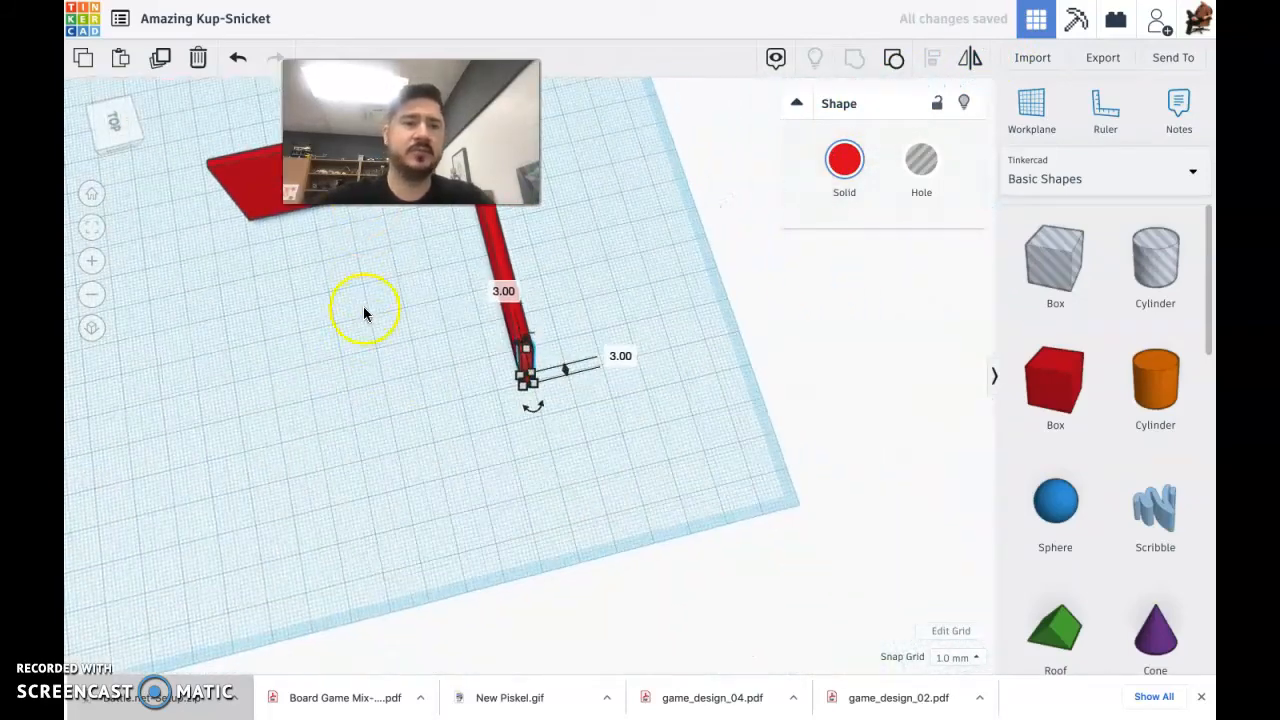
pyautogui.keyDown('alt'); pyautogui.moveTo(377, 267); pyautogui.dragTo(390, 399); pyautogui.keyUp('alt')
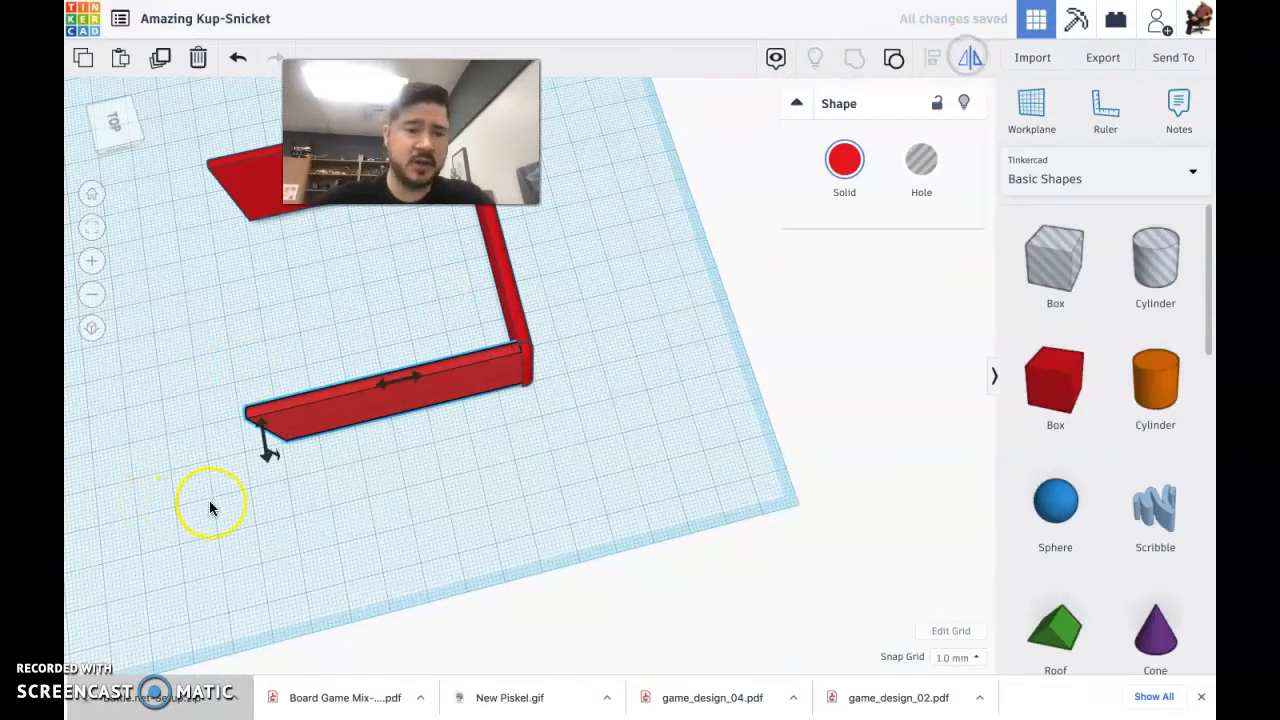
pyautogui.moveTo(418, 471); pyautogui.dragTo(480, 352, button='right')
pyautogui.scroll(5, 480, 352)
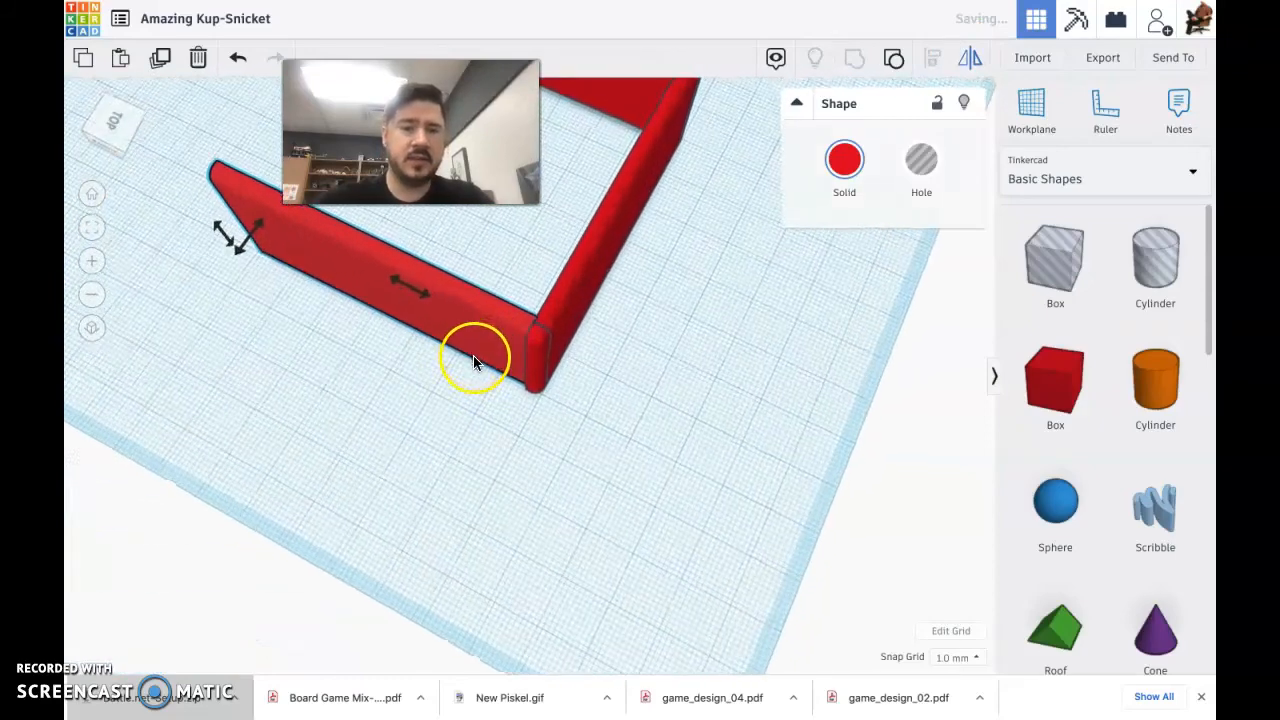
pyautogui.click(477, 308)
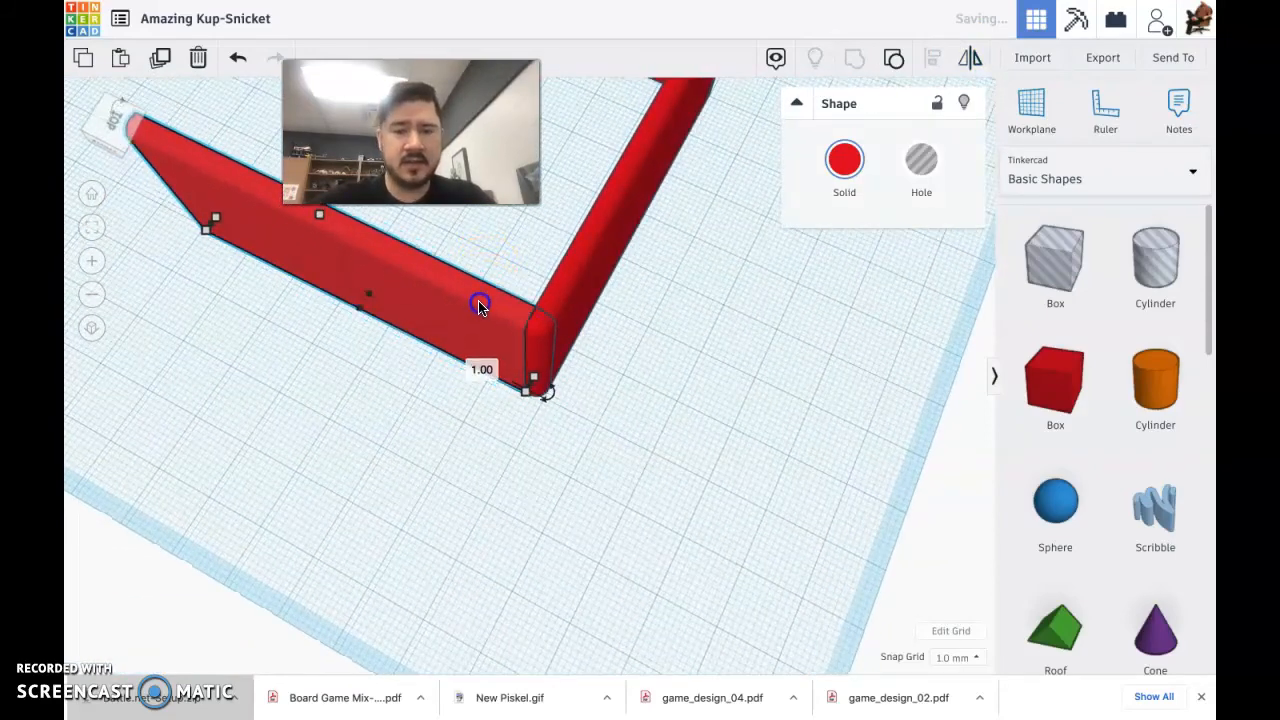